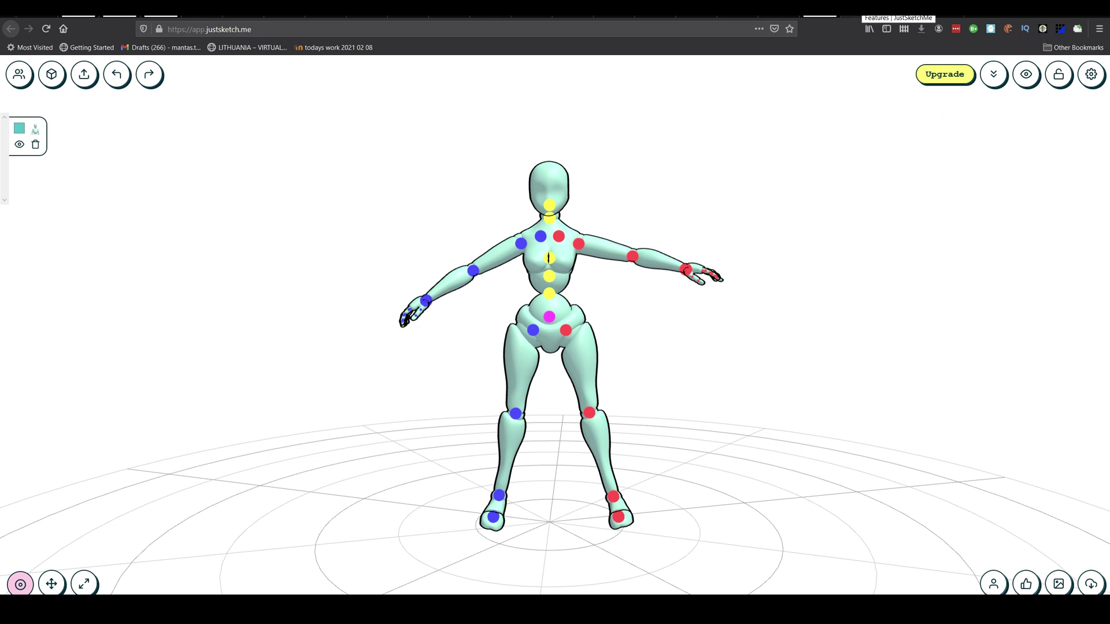
drag(795, 227, 720, 341)
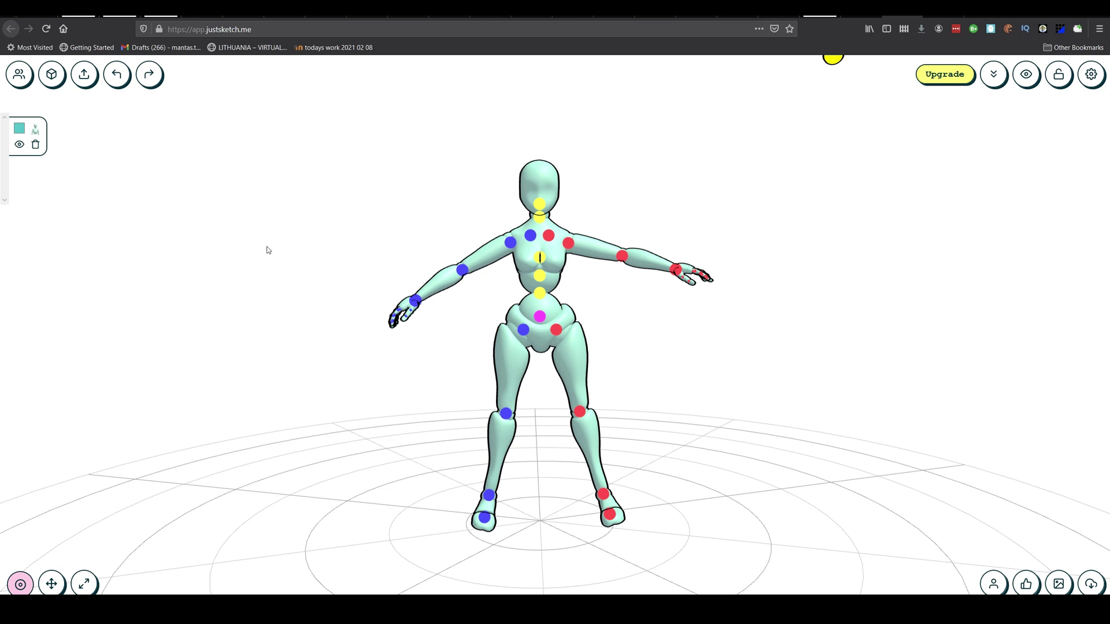
mouse_move(36, 145)
click(622, 256)
drag(684, 188, 711, 261)
click(290, 241)
drag(289, 240, 743, 345)
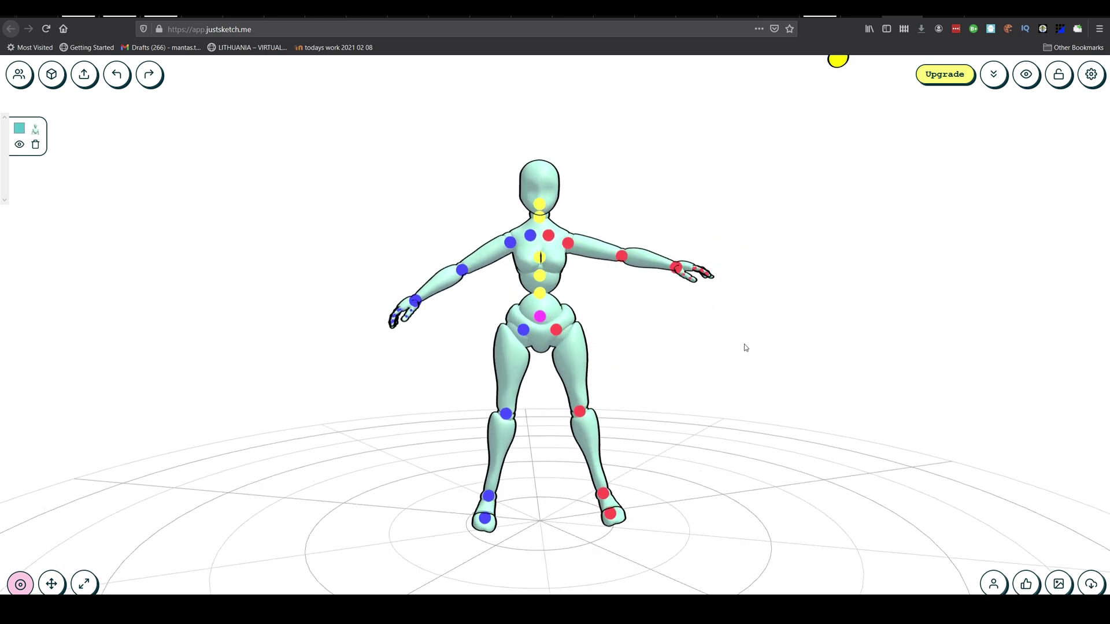
Add a base male character to the scene beside the existing female figure
click(28, 129)
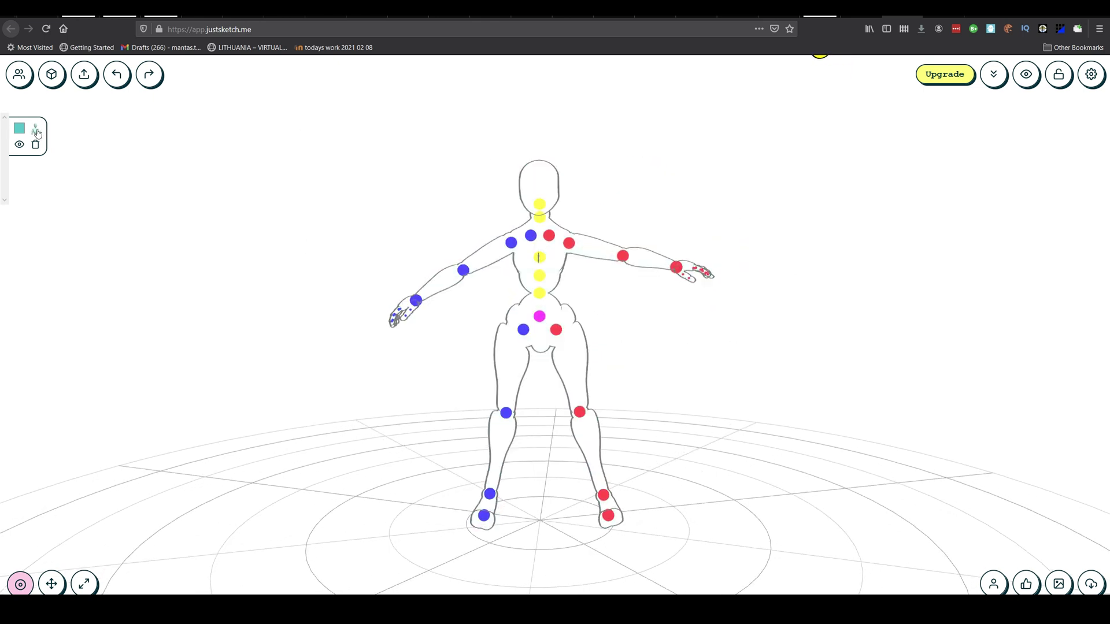
click(36, 133)
click(21, 131)
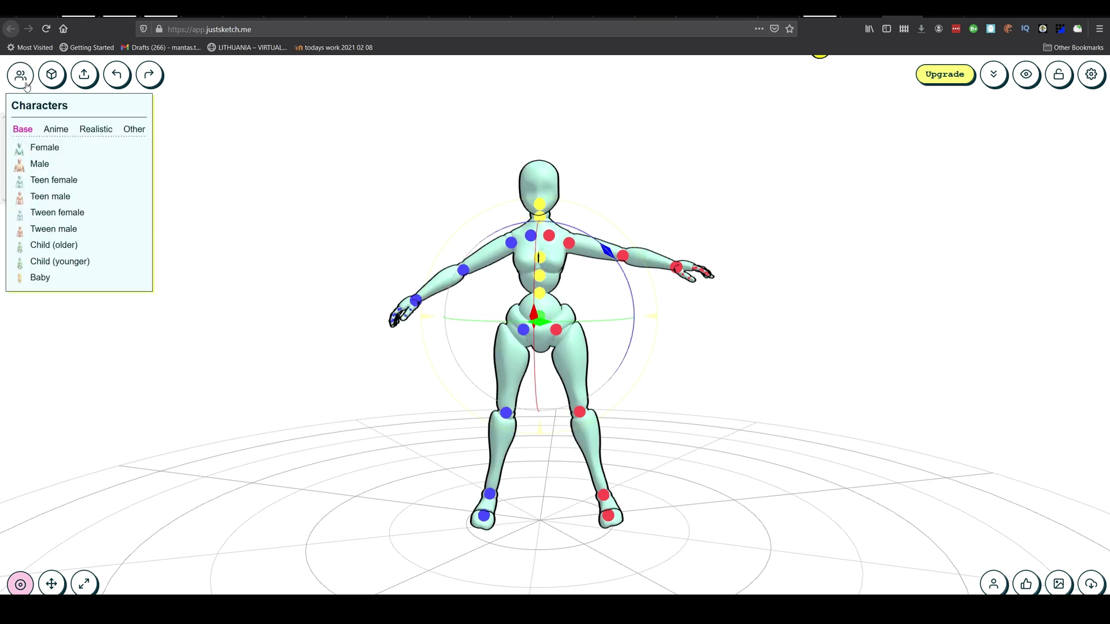
click(39, 164)
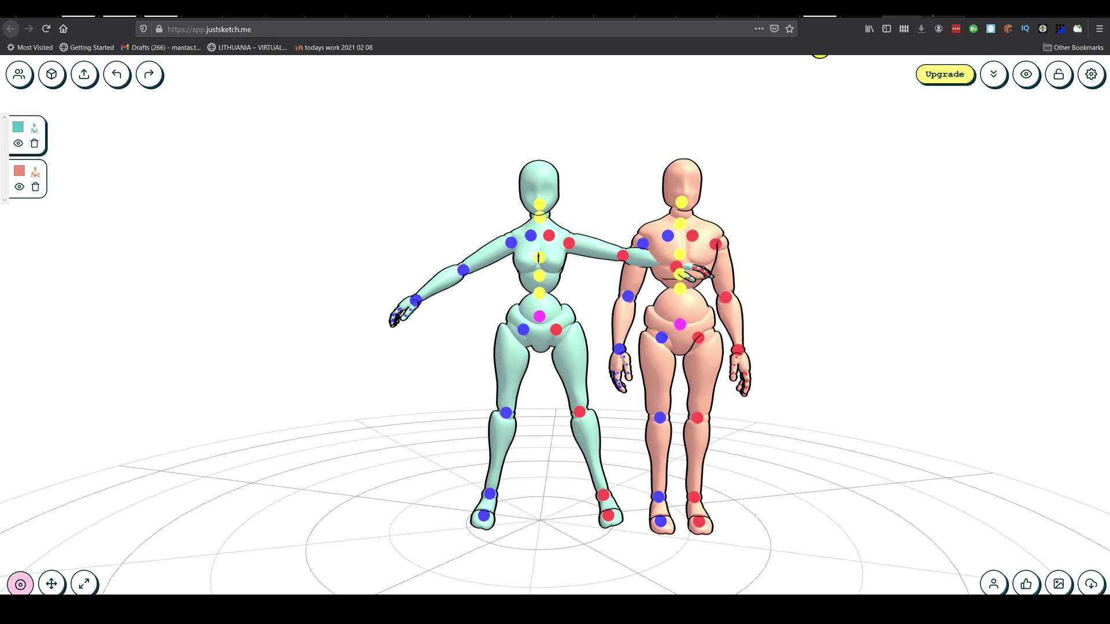
Switch to the Character T-pose reference search result and copy its image of the heavy low-poly figure turnaround
click(696, 8)
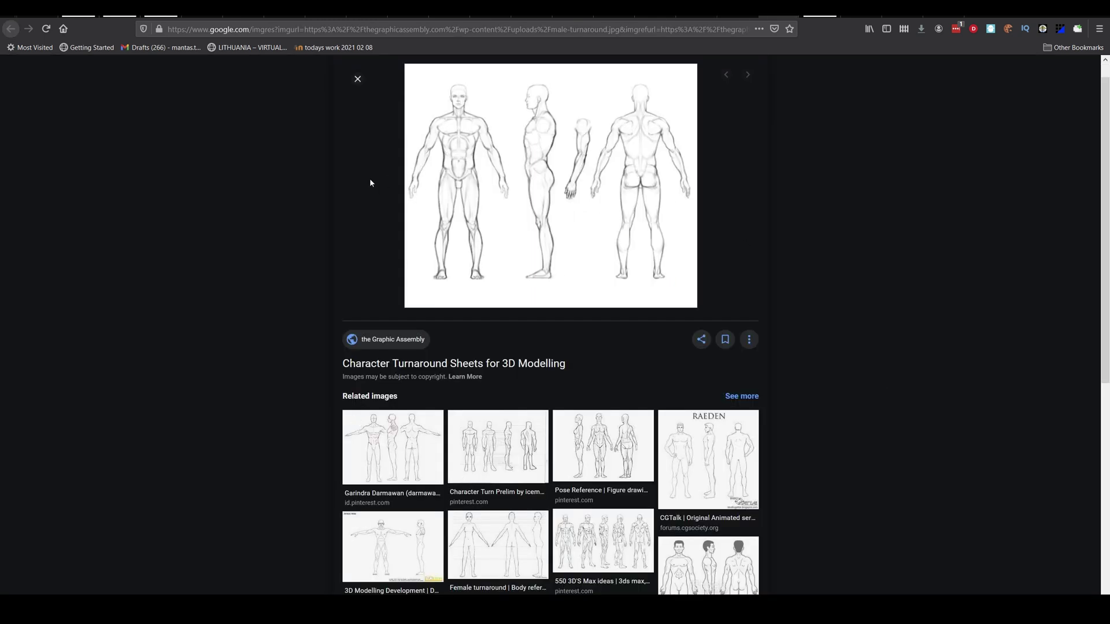
click(717, 18)
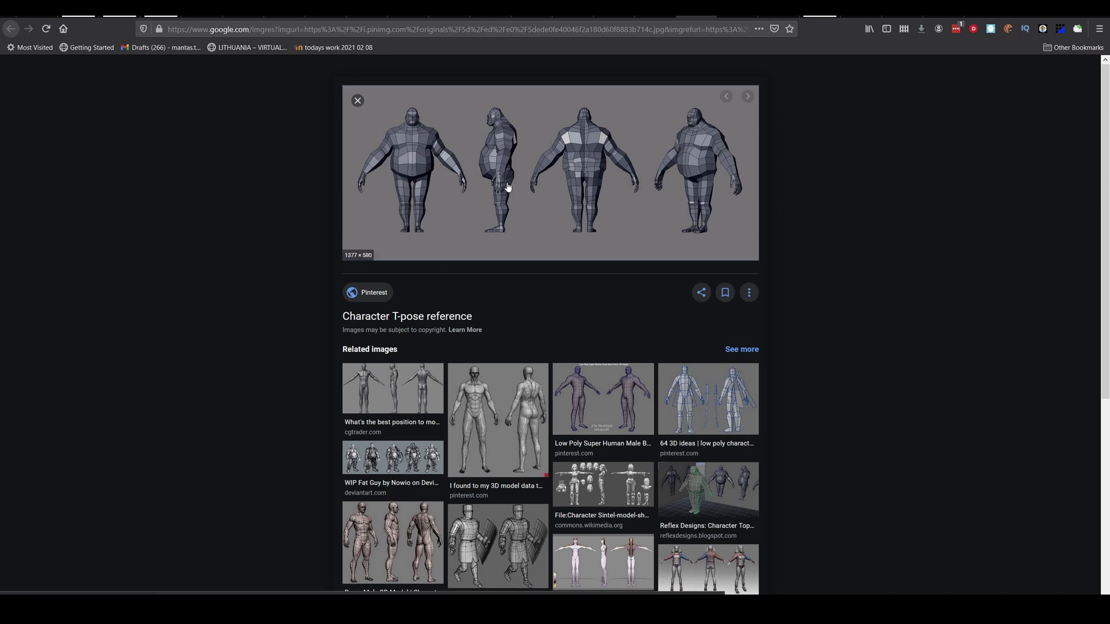
right_click(428, 165)
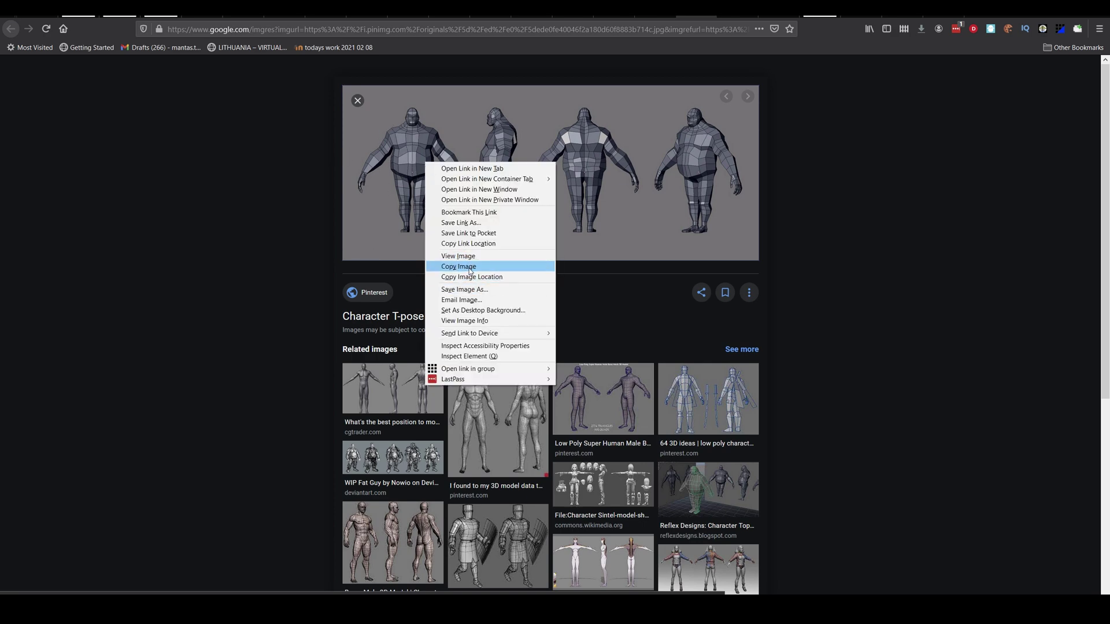
click(462, 266)
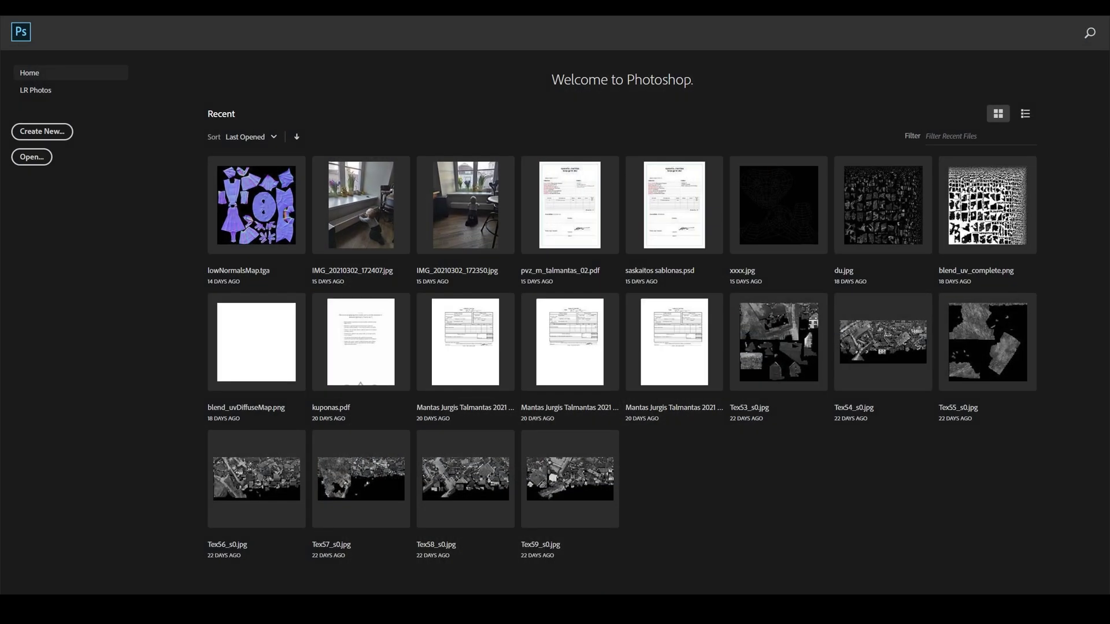
In Photoshop, create a 1377 x 580 pixel document from the clipboard preset and paste the copied turnaround image into it
key(ctrl+n)
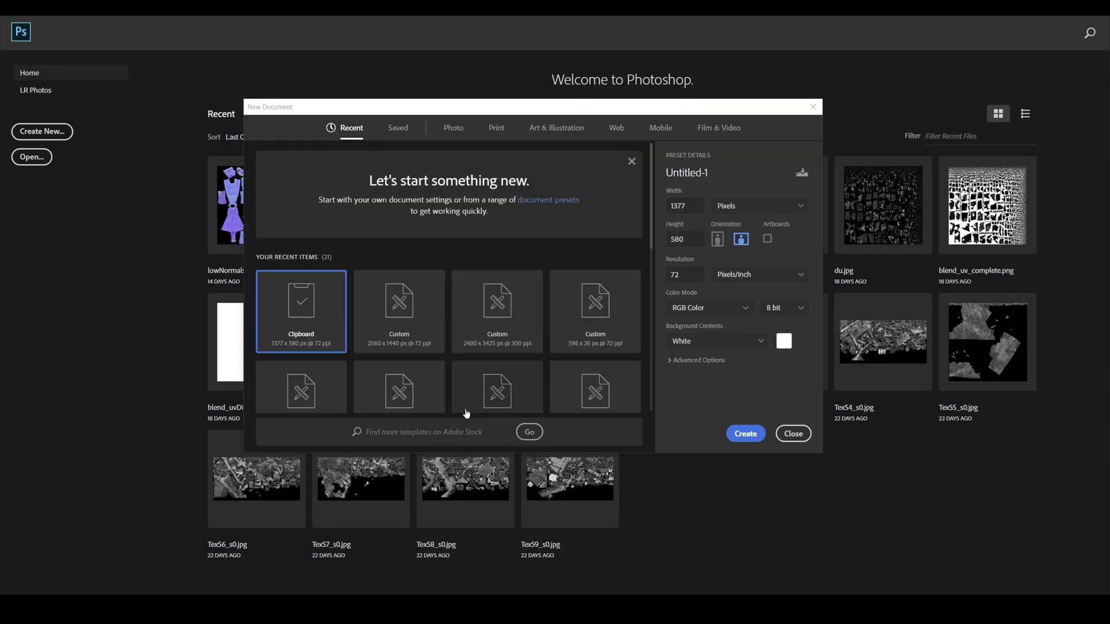
click(745, 442)
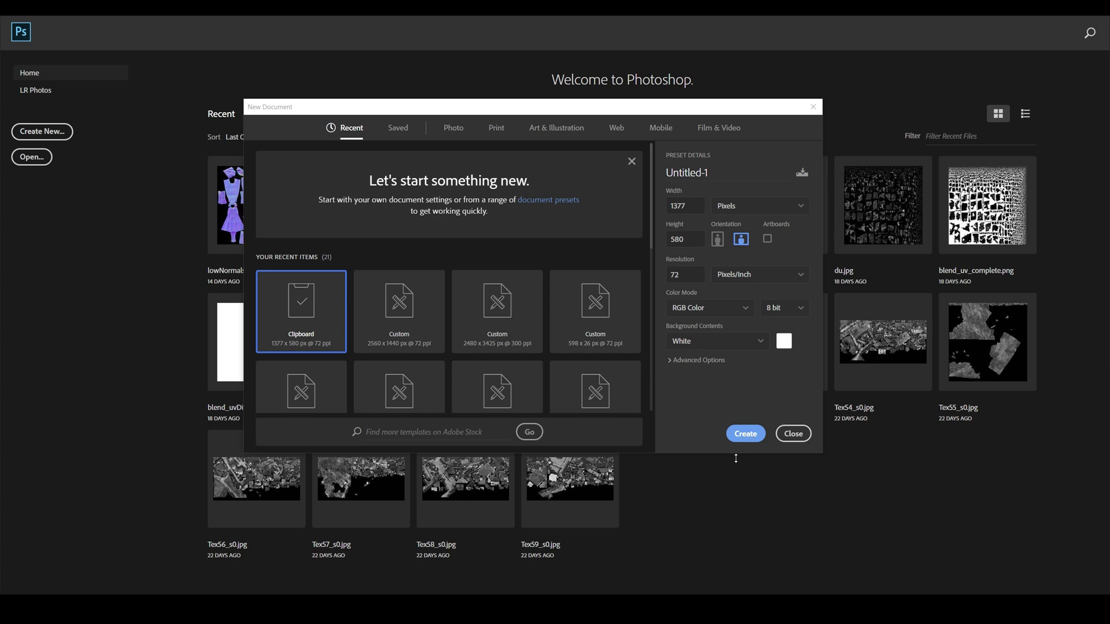
click(741, 440)
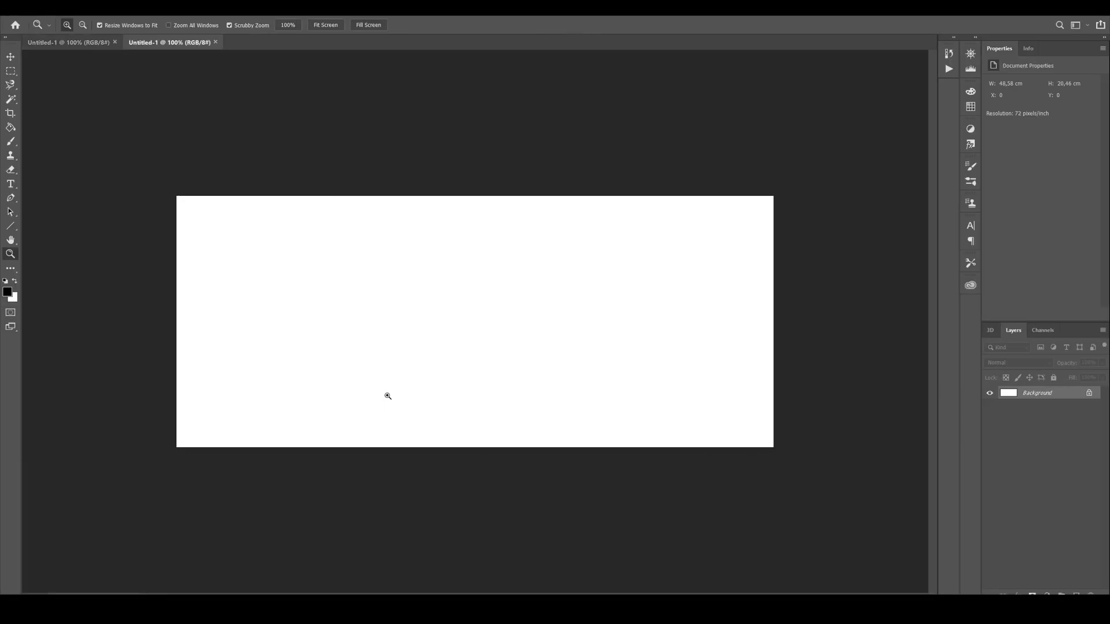
key(ctrl+v)
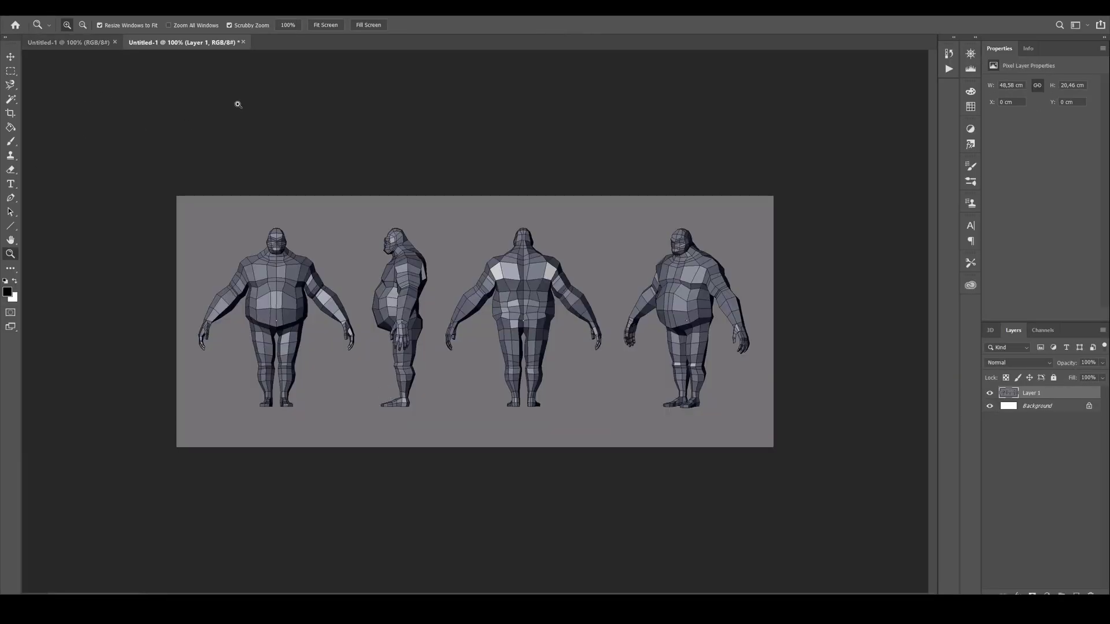
Crop the canvas to only the first front view and the side view of the figure
click(10, 113)
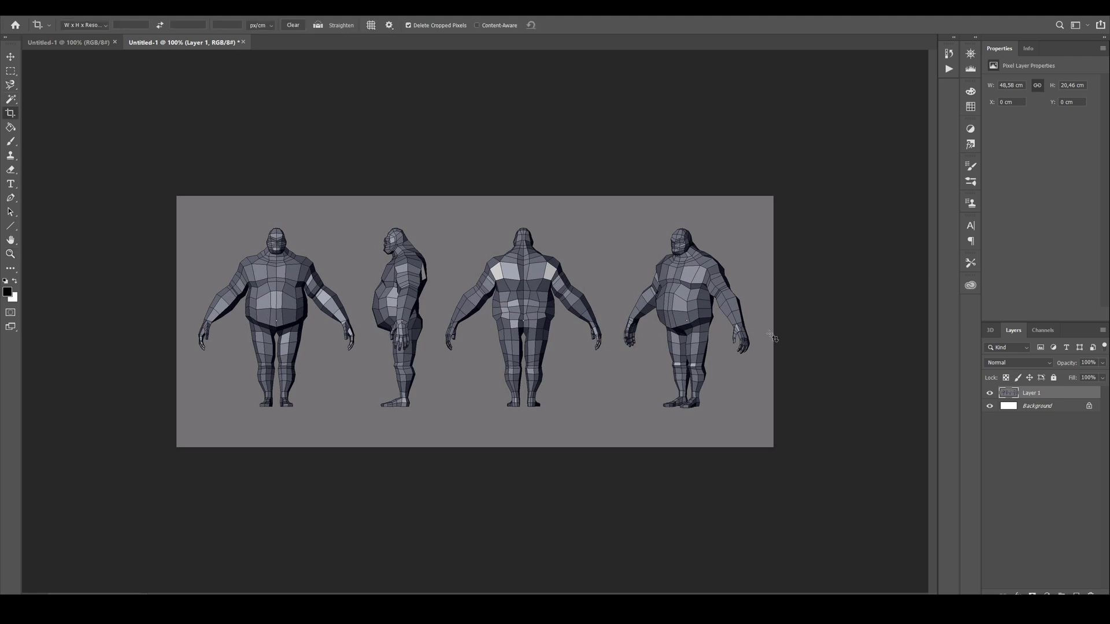
drag(174, 168, 440, 496)
key(Return)
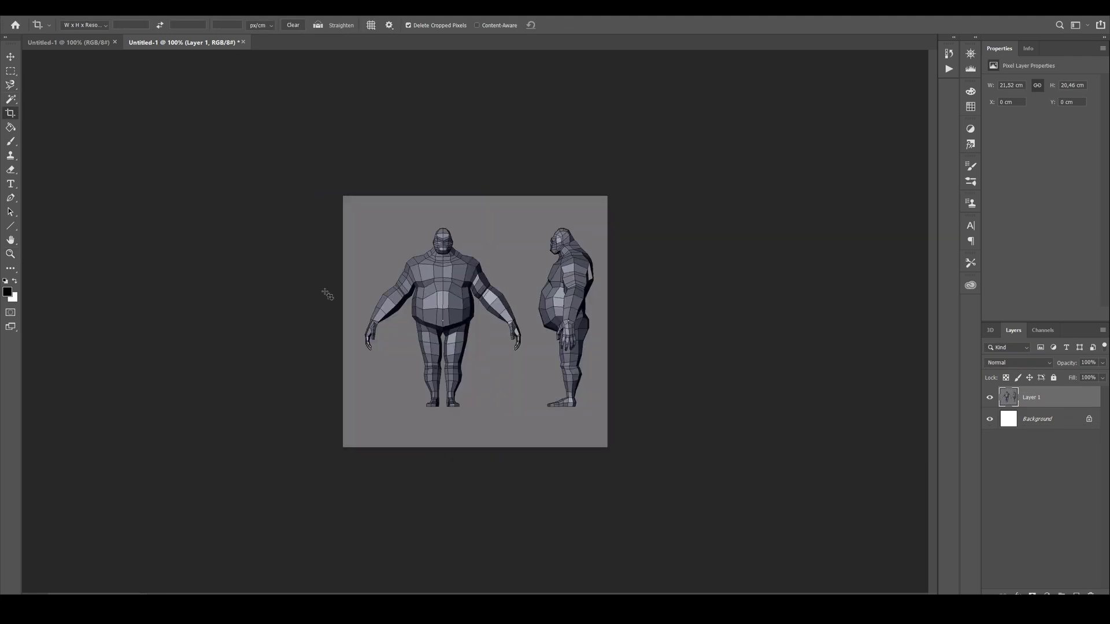
Copy the blue Herry Monster picture from the browser's monster image search and paste it into the cropped Photoshop document
key(alt+Tab)
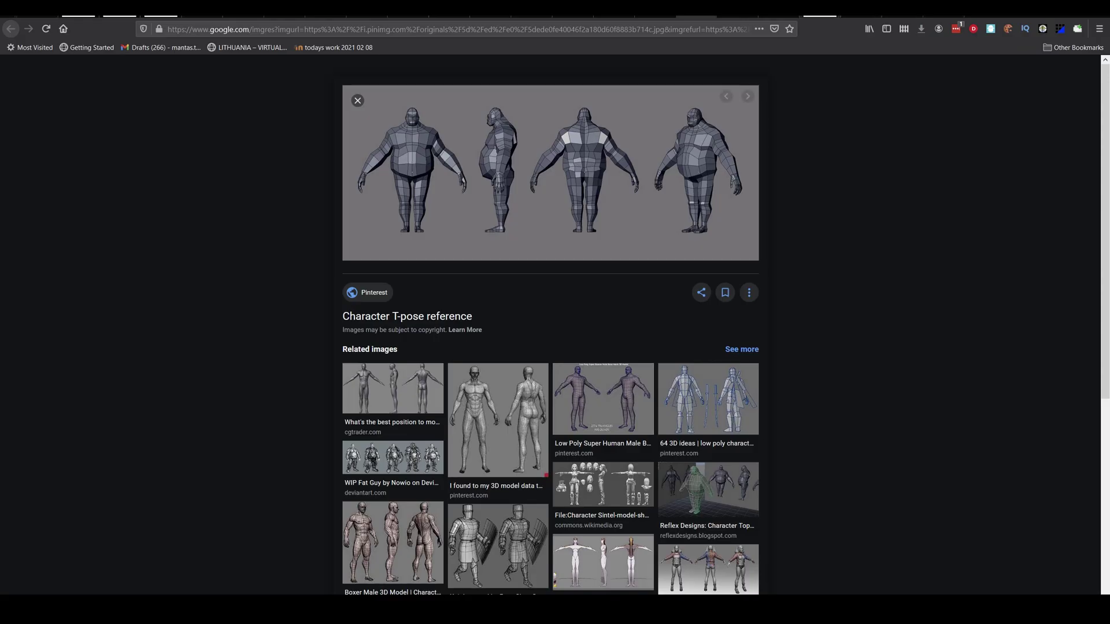
key(ctrl+Tab)
key(ctrl+Tab)
key(ctrl+Tab)
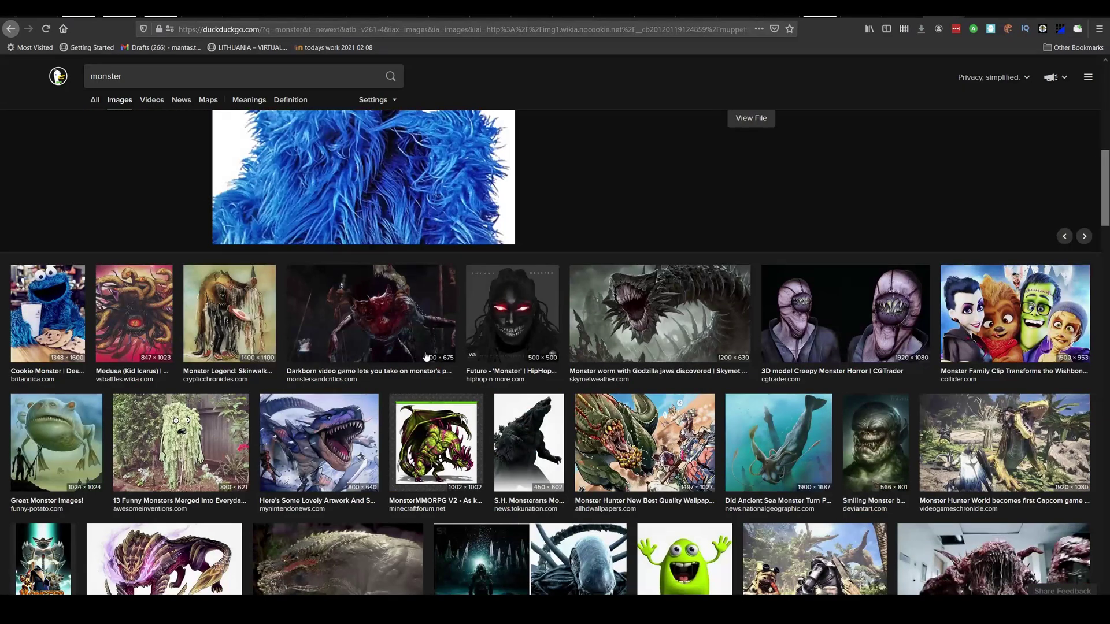
scroll(480, 415, down, 3)
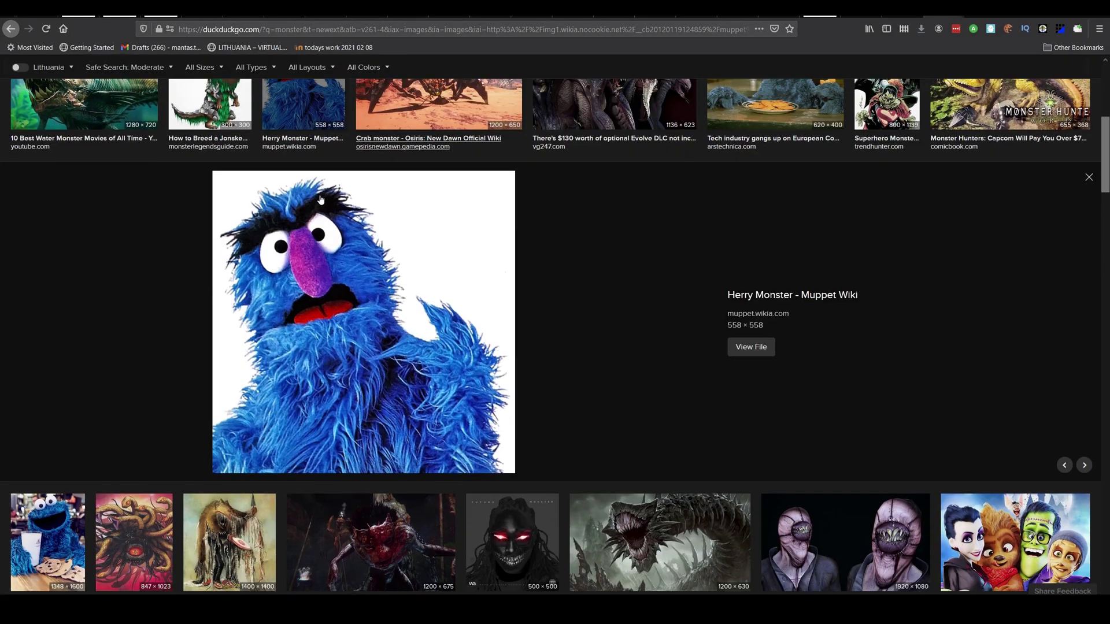
right_click(332, 291)
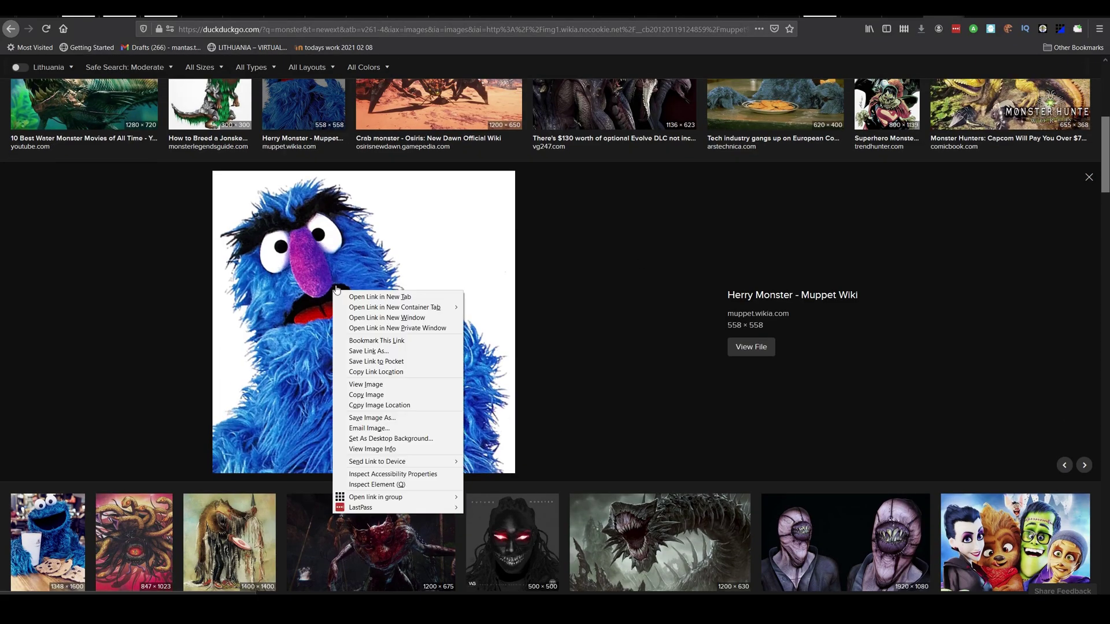
click(400, 395)
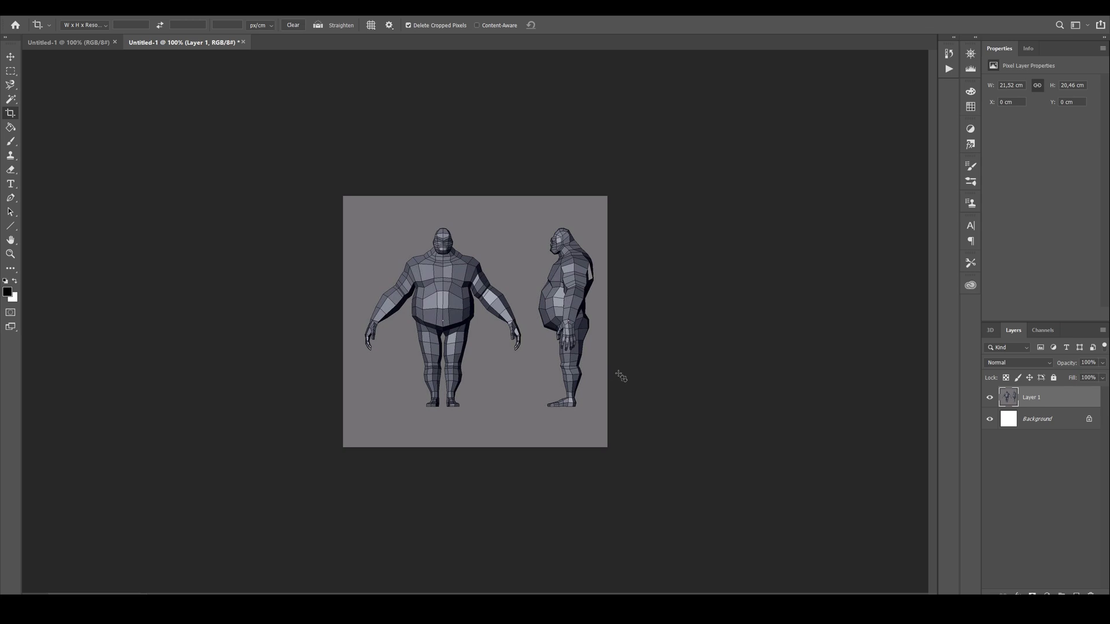
key(ctrl+v)
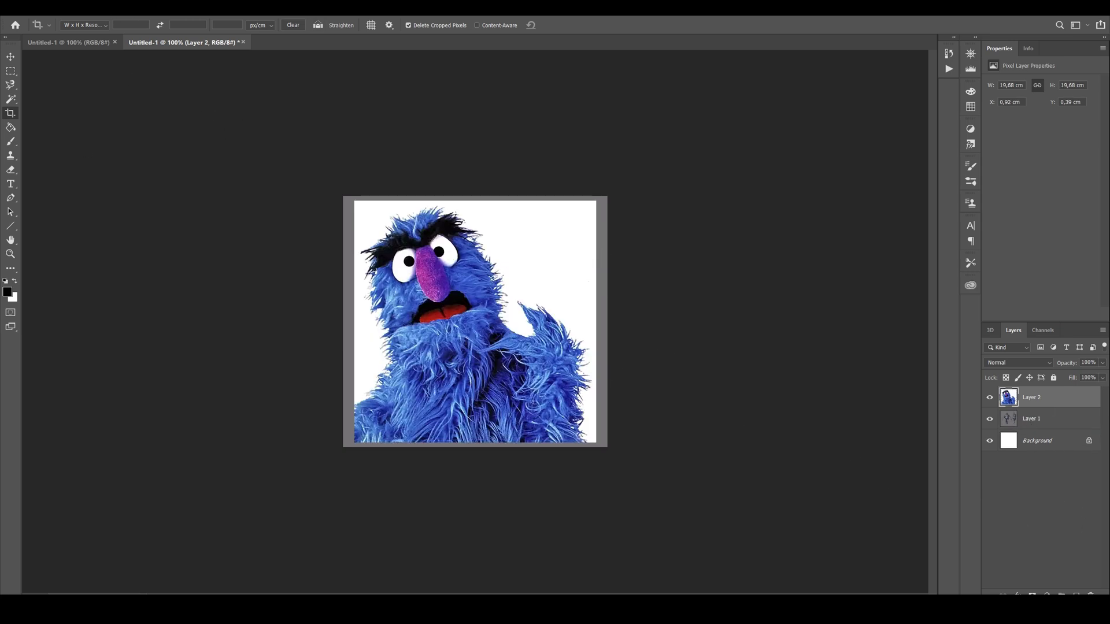
Select the monster picture's white background with Color Range at fuzziness 73, and subtract the eyes from the selection with the Lasso
click(139, 8)
click(173, 116)
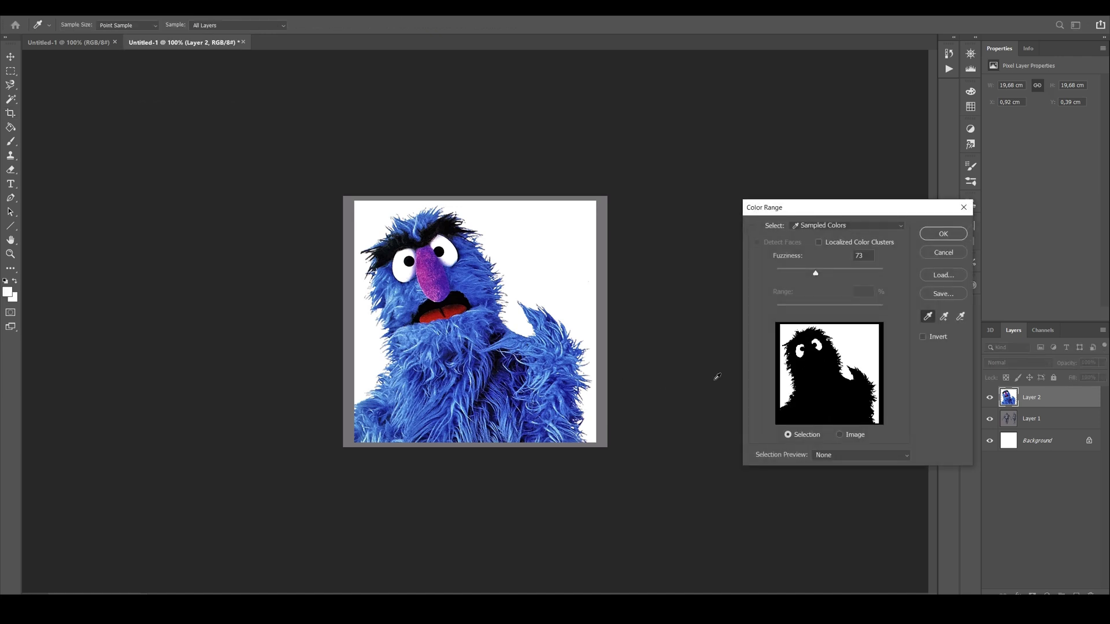
click(943, 234)
key(c)
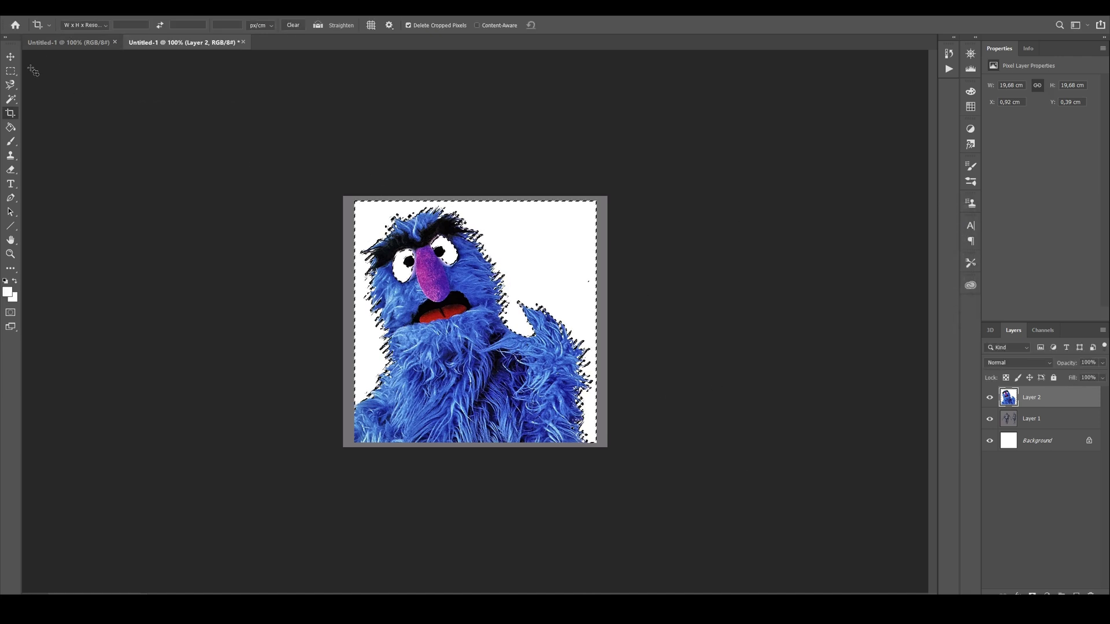
right_click(12, 87)
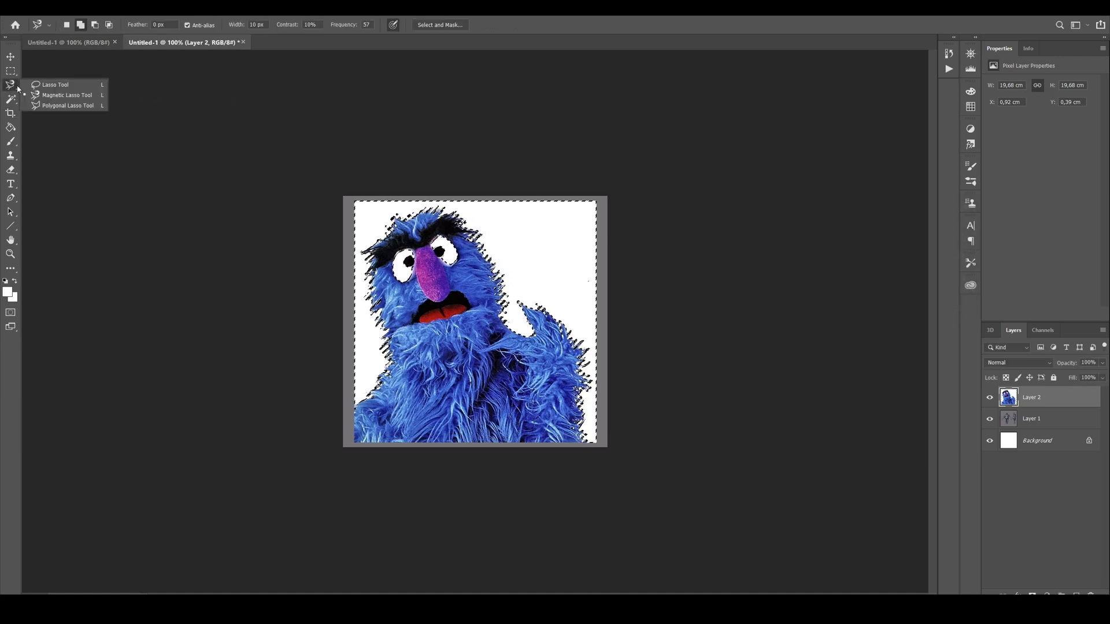
click(46, 83)
mouse_move(386, 257)
mouse_down()
mouse_move(395, 290)
mouse_move(466, 271)
mouse_move(457, 234)
mouse_move(393, 254)
mouse_up()
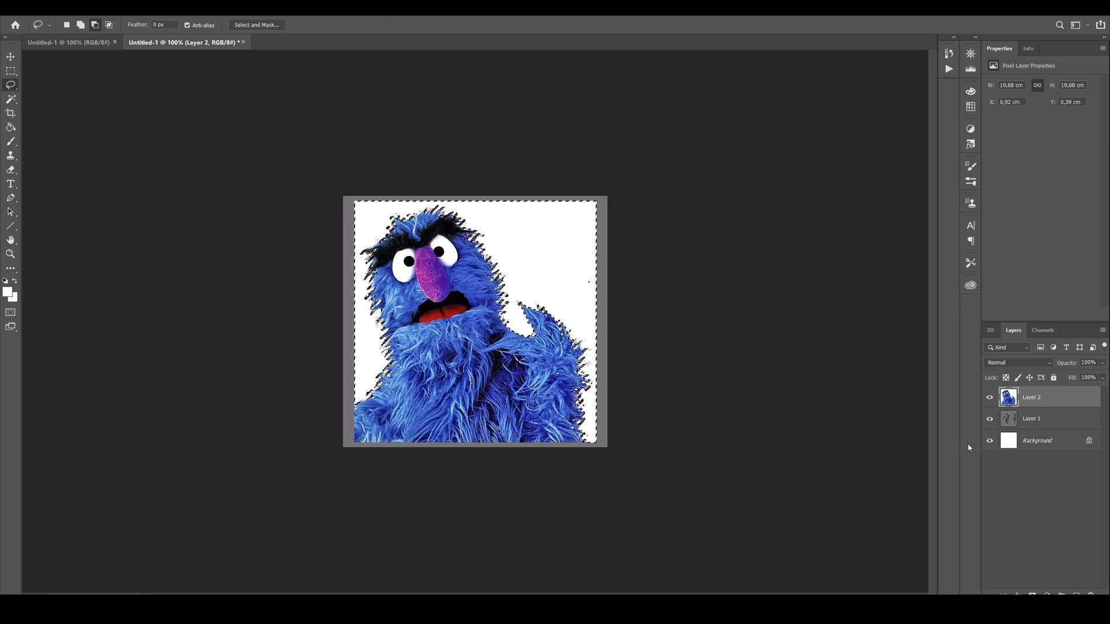
Invert the selection, copy the monster to its own layer, and delete the original layer with the white background
click(141, 10)
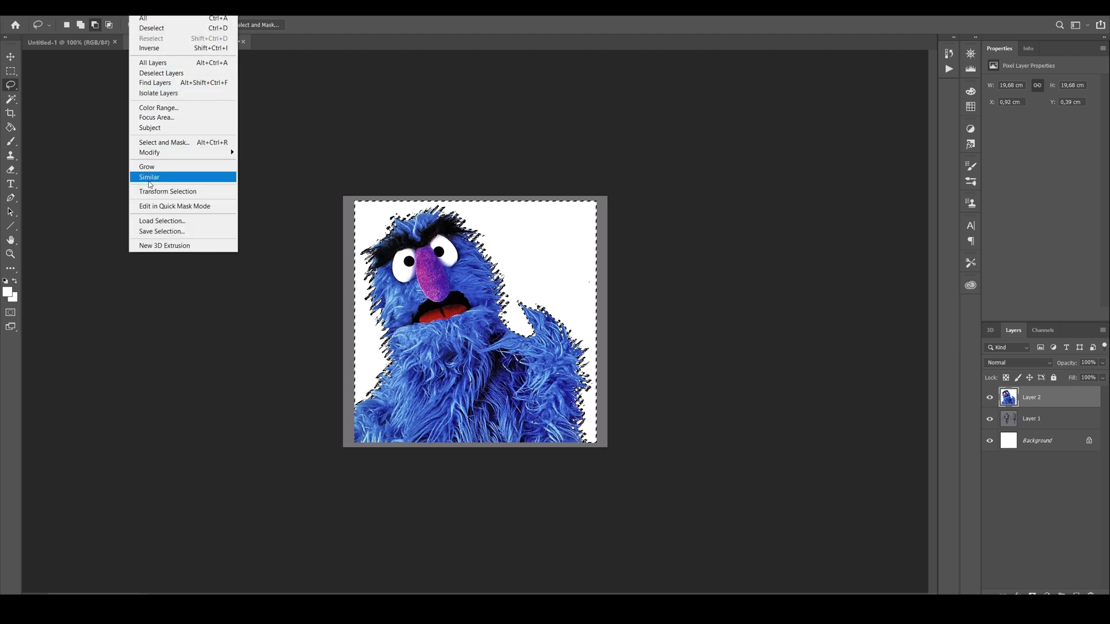
click(150, 128)
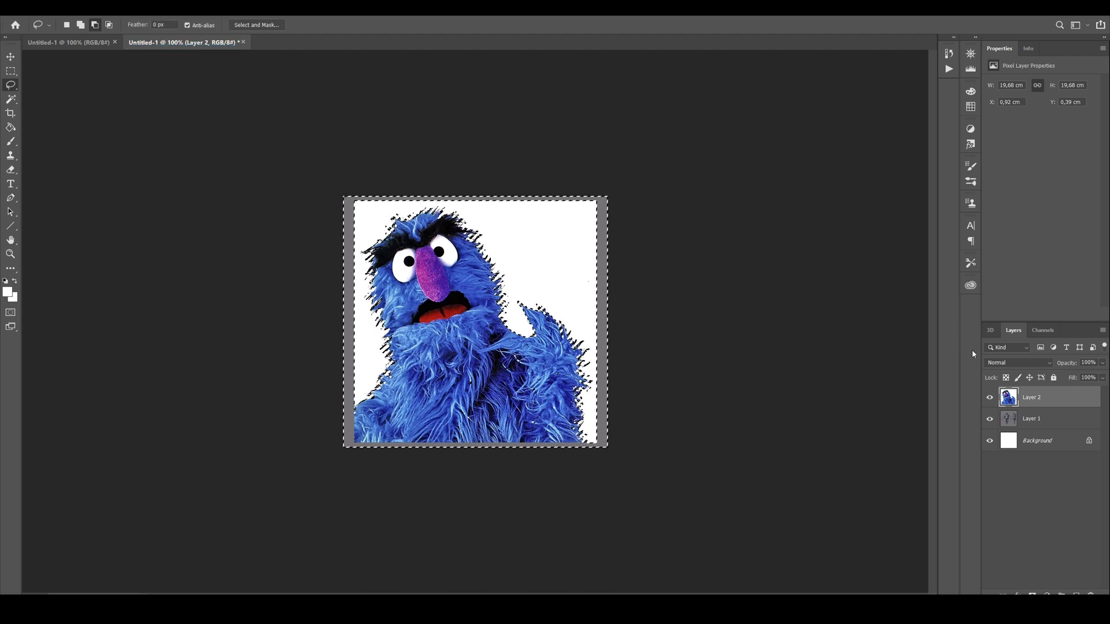
key(ctrl+j)
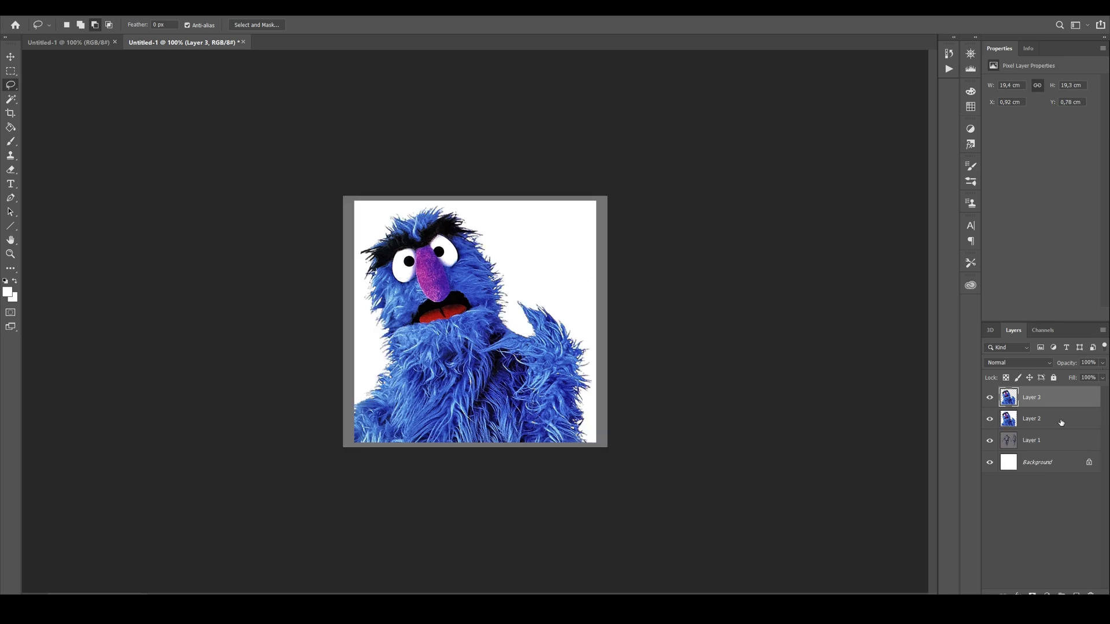
drag(1060, 423, 1091, 595)
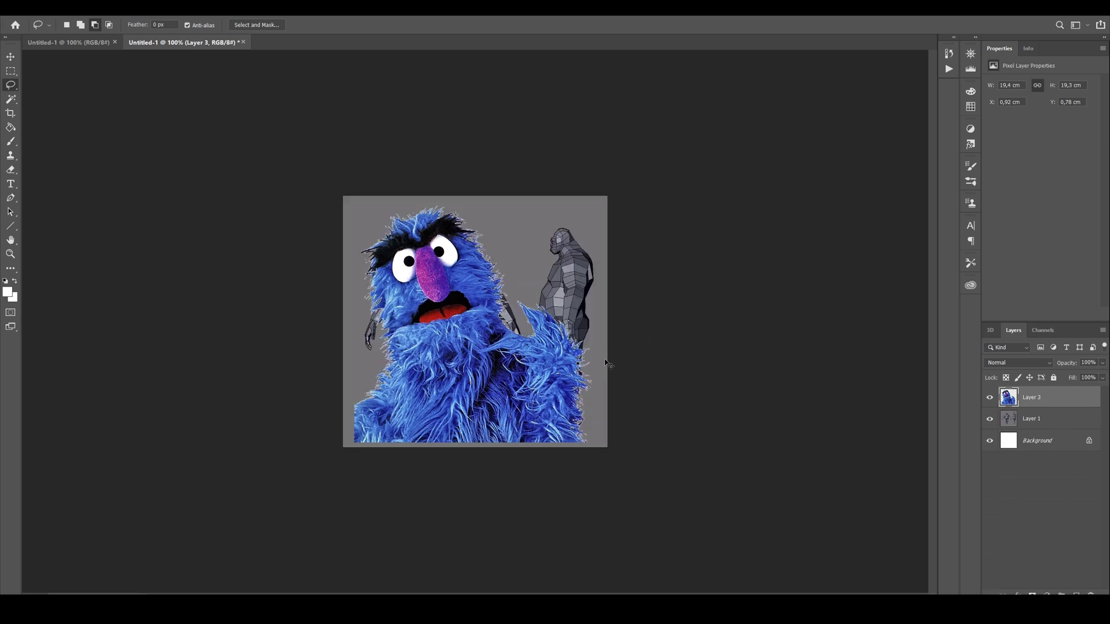
Free-transform the monster cutout to about 34% scale with about 32° rotation, placing it over the front figure's head and chest
key(ctrl+t)
drag(436, 171, 504, 196)
drag(482, 299, 467, 276)
drag(630, 266, 448, 249)
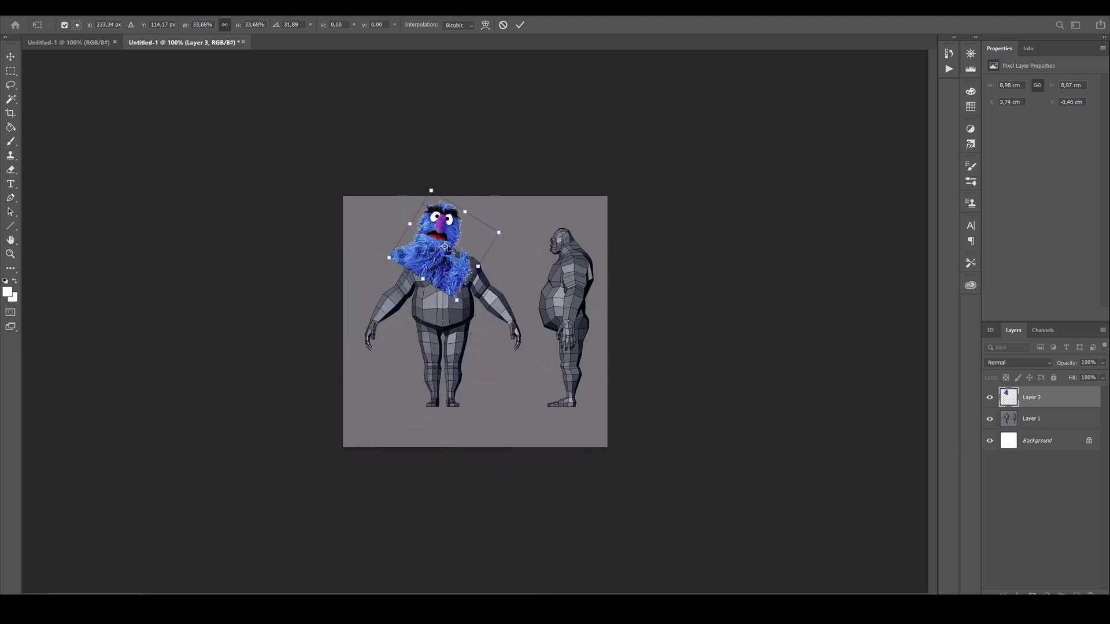
Reduce the monster cutout's rotation to about 20° and shrink it to about 4.5 cm wide so its head covers the front figure's head
key(ctrl+plus)
key(ctrl+plus)
scroll(555, 312, up, 5)
drag(608, 317, 650, 232)
drag(506, 276, 536, 288)
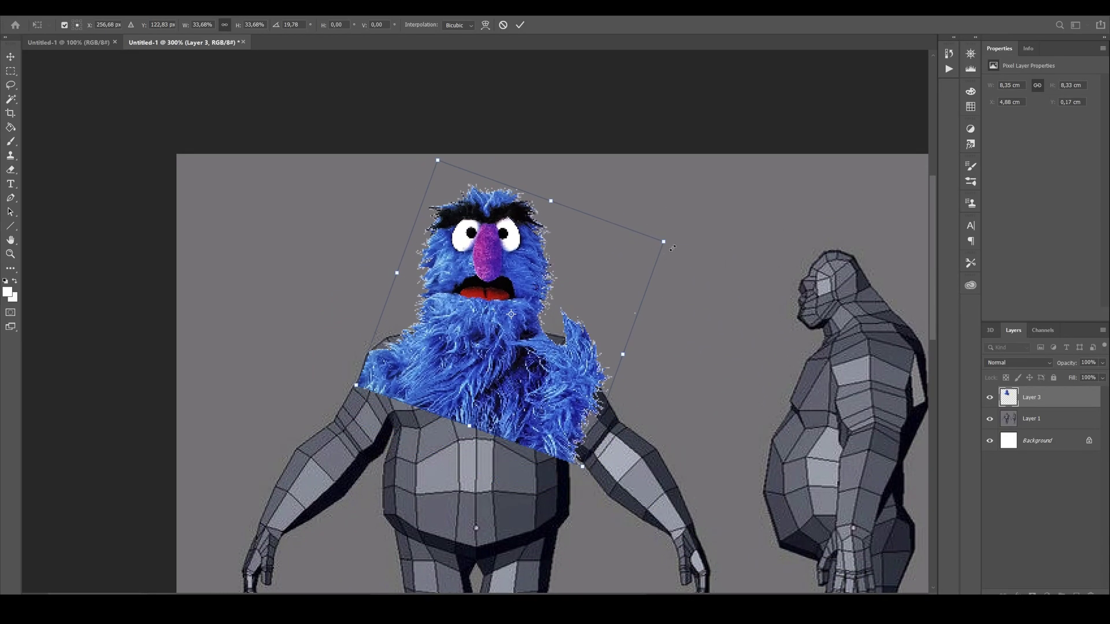
drag(672, 248, 545, 306)
mouse_move(486, 346)
mouse_down()
mouse_move(534, 315)
mouse_move(516, 320)
mouse_move(507, 377)
mouse_move(521, 321)
mouse_up()
key(l)
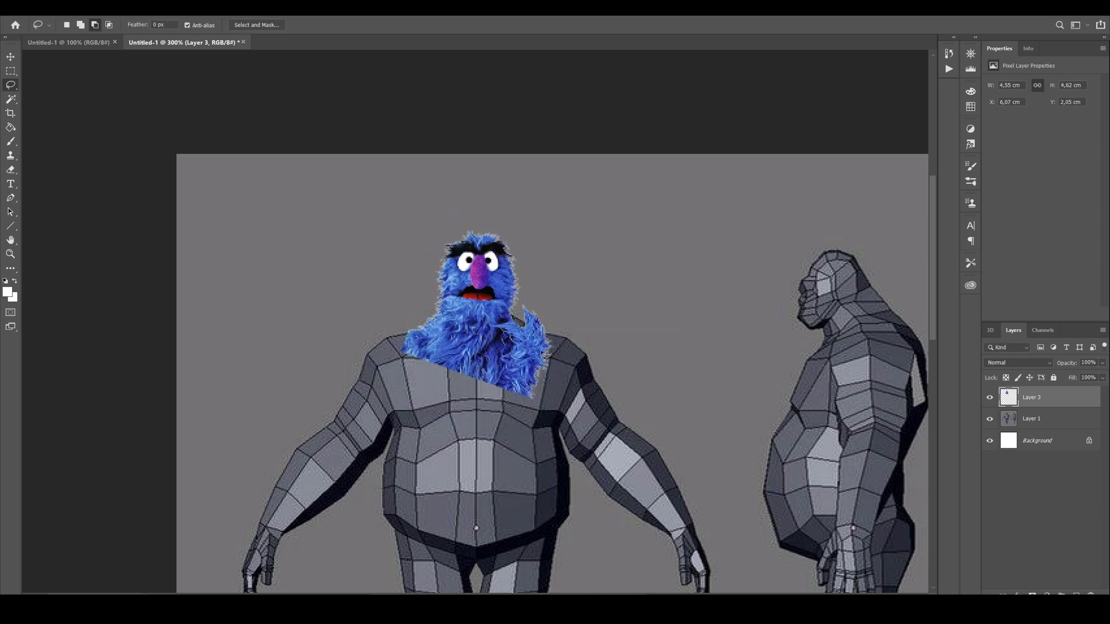
Switch to the browser and look through the monster image results for a creature with a usable arm
key(alt+Tab)
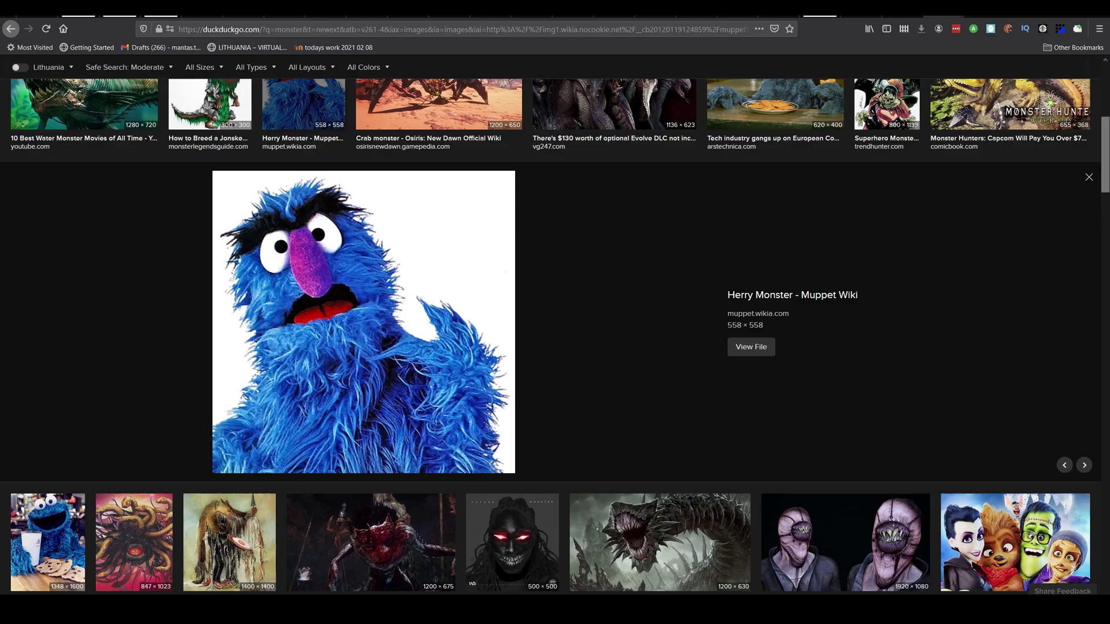
scroll(599, 233, down, 5)
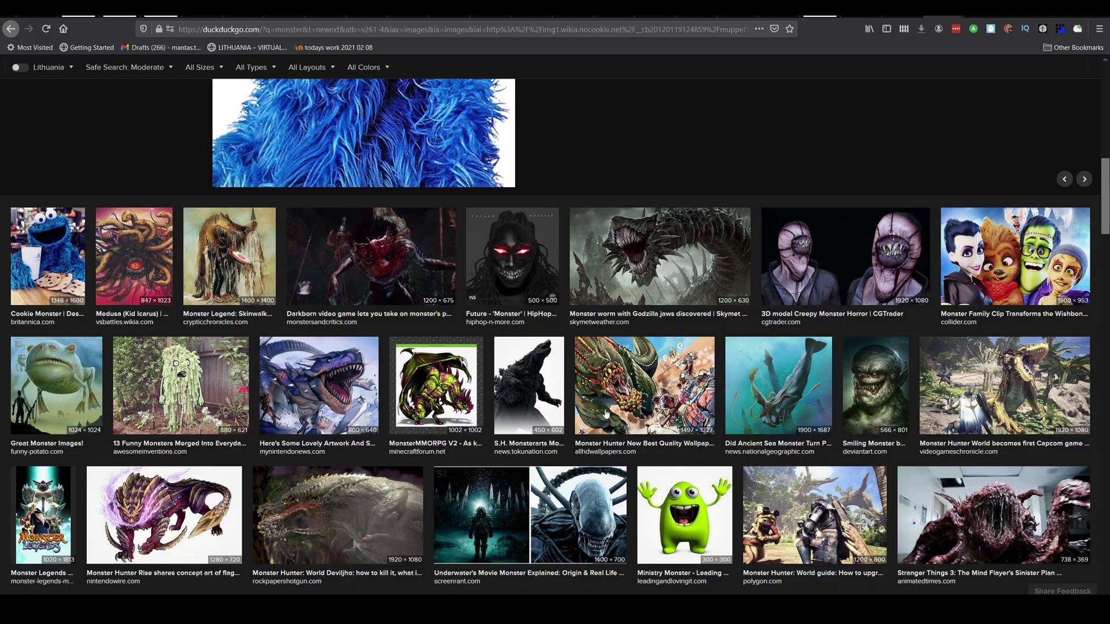
scroll(606, 413, down, 11)
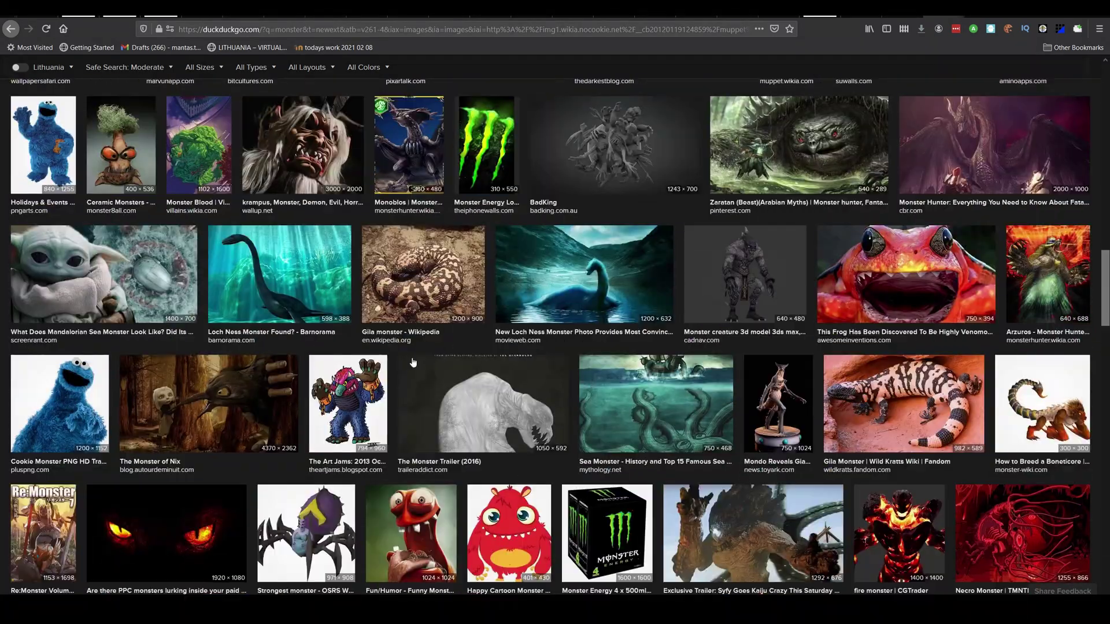
scroll(413, 362, down, 5)
scroll(524, 362, down, 3)
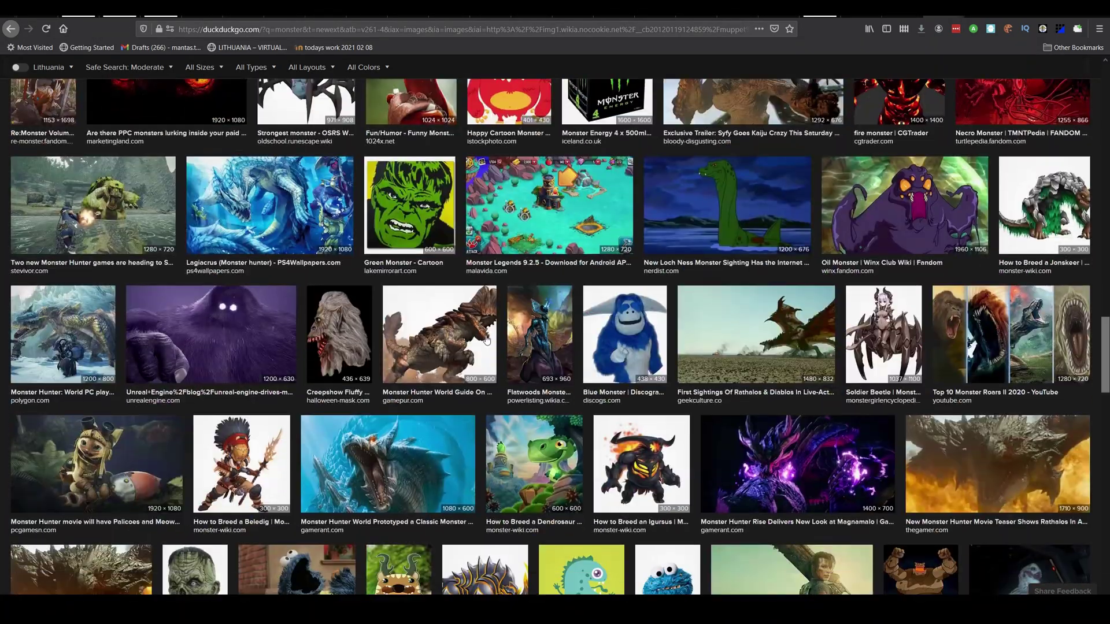
scroll(487, 340, down, 5)
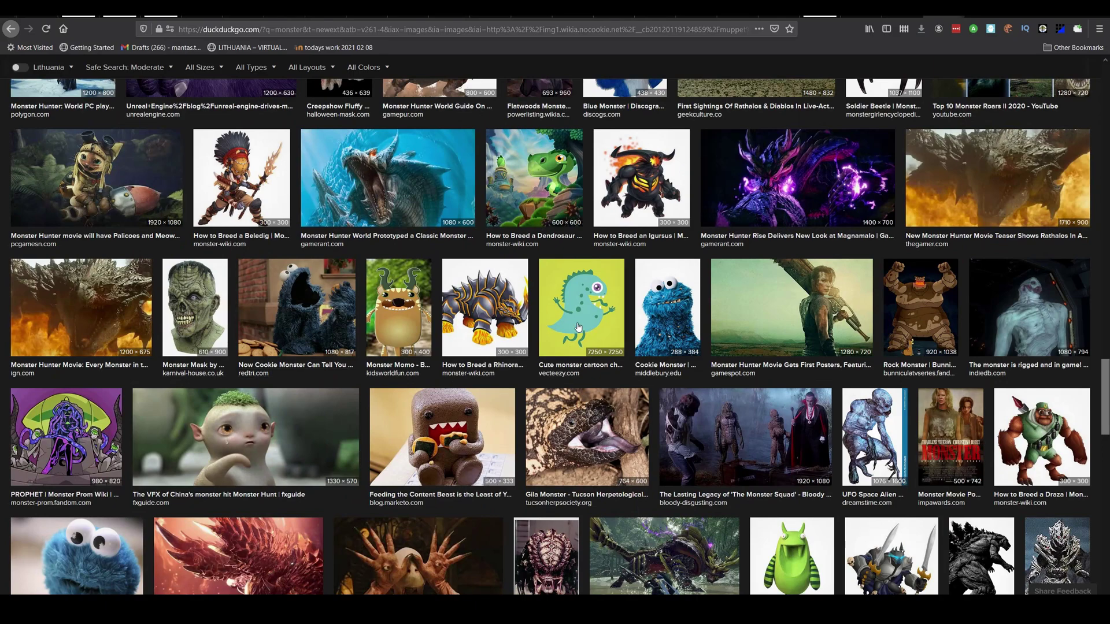
scroll(622, 356, down, 4)
scroll(377, 326, down, 7)
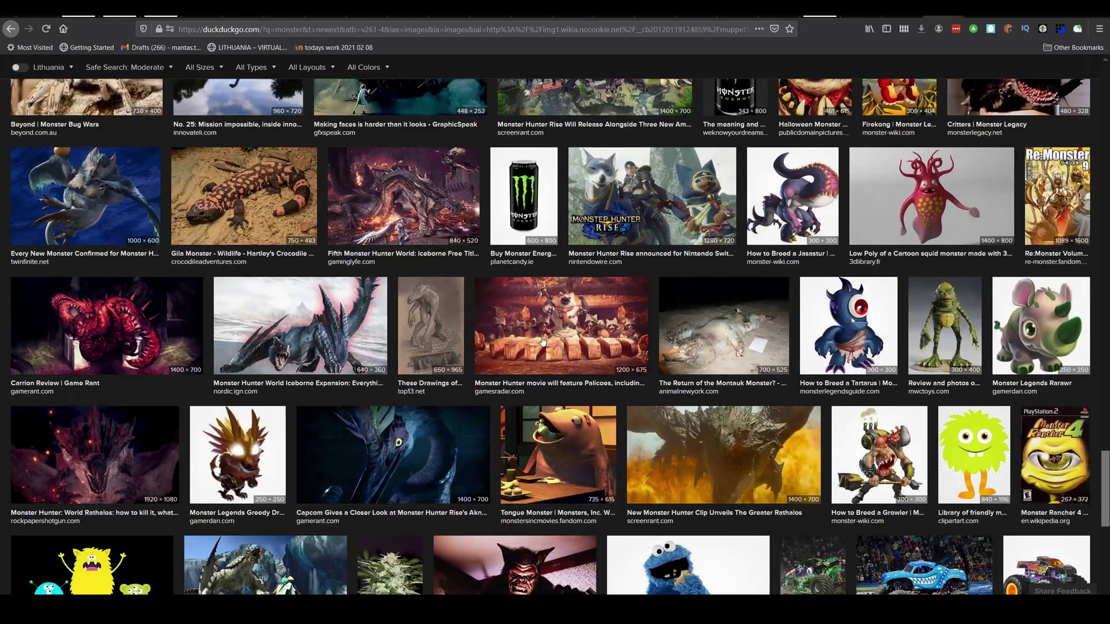
scroll(521, 295, down, 7)
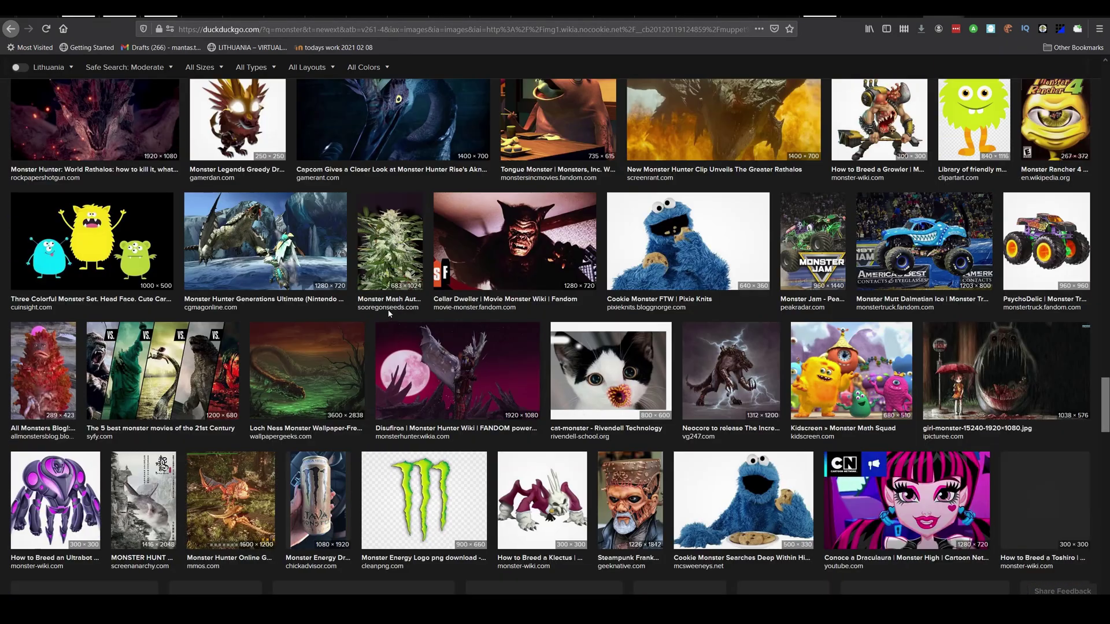
scroll(406, 310, up, 14)
scroll(406, 310, up, 12)
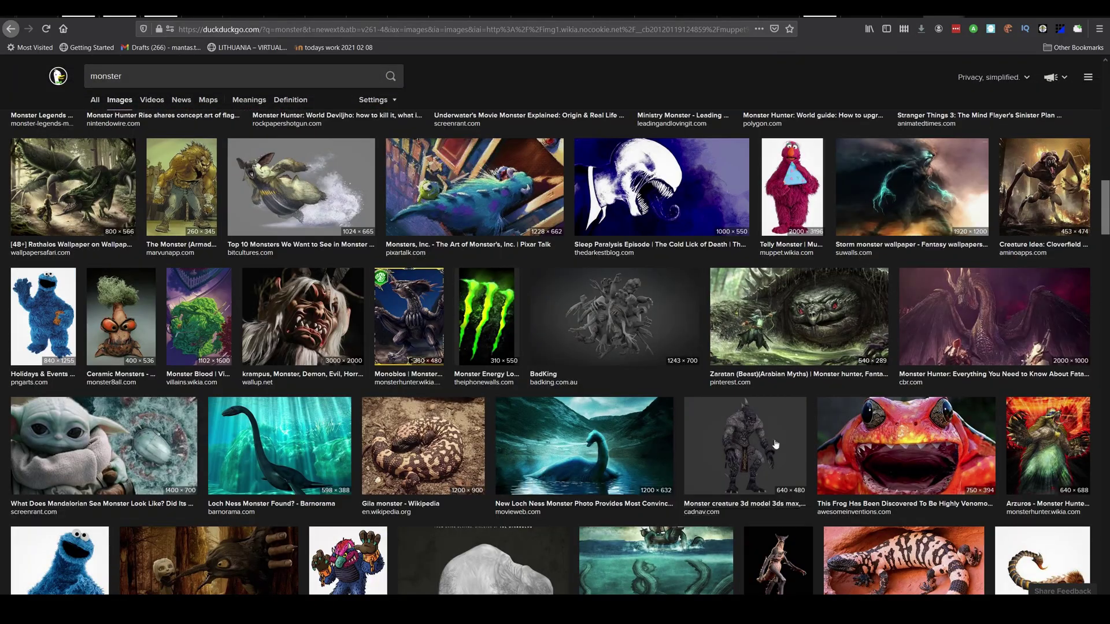
Copy the full-size grey horned creature image from the cadnav.com result and paste it into the Photoshop document
click(755, 421)
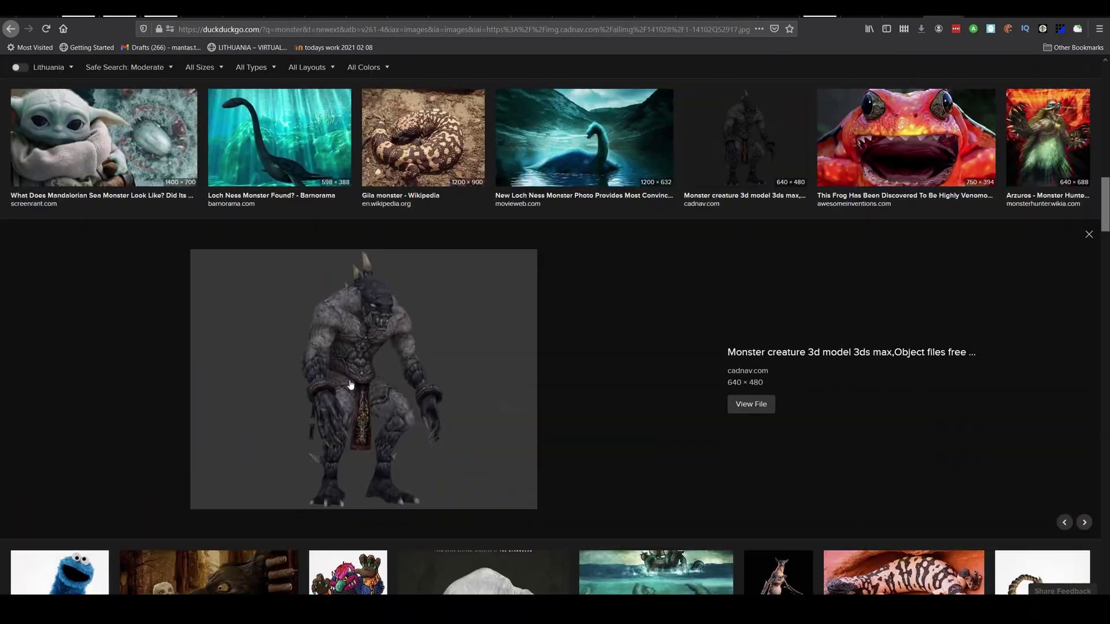
right_click(381, 325)
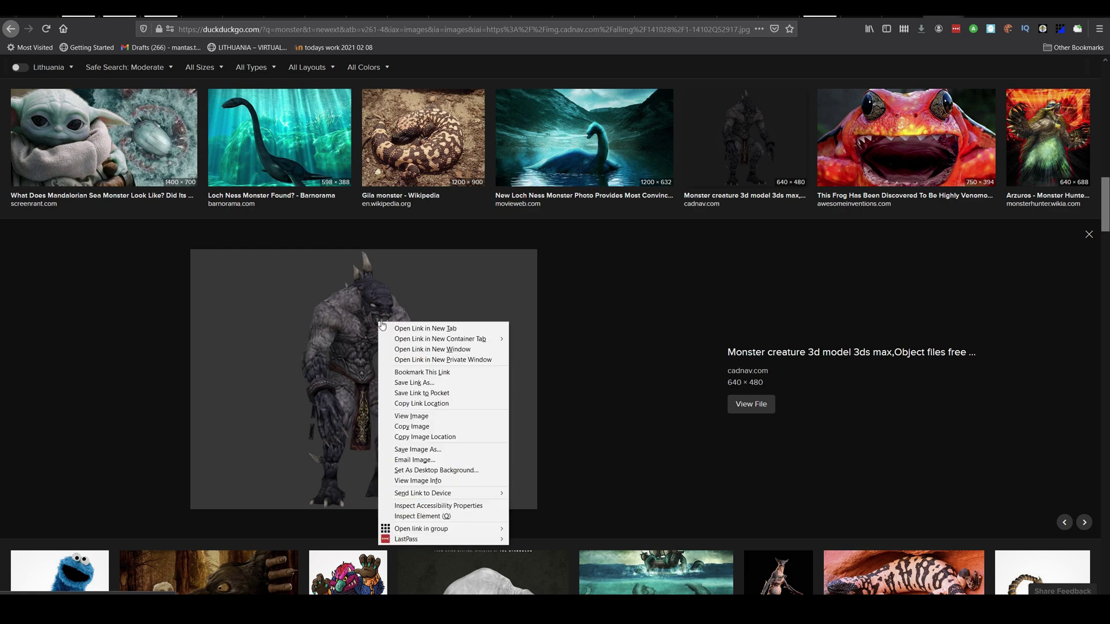
click(428, 417)
right_click(605, 315)
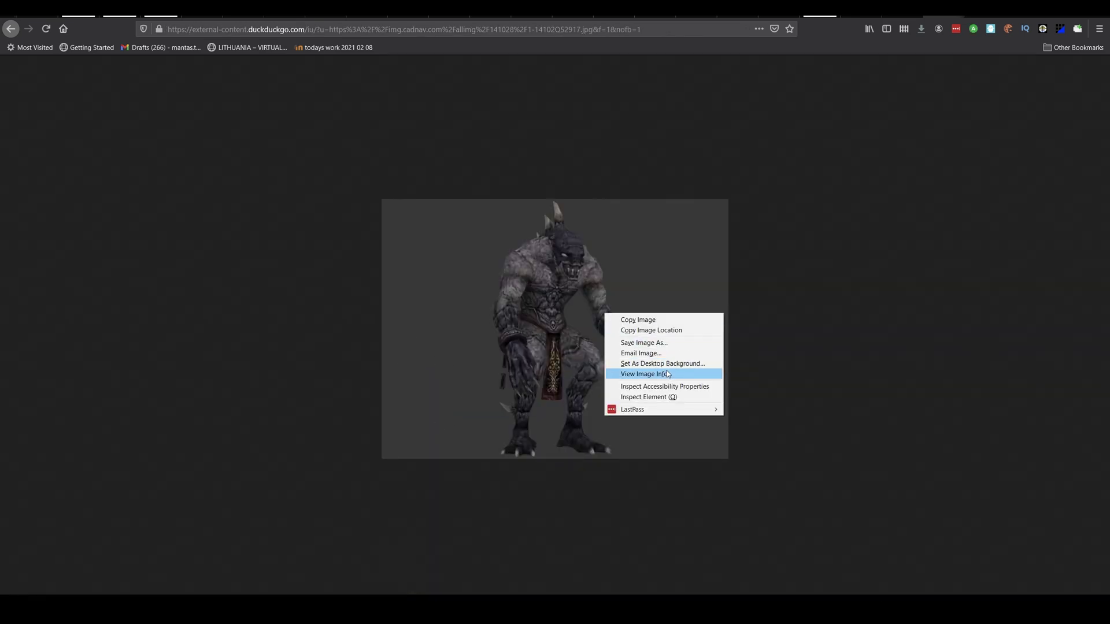
click(666, 320)
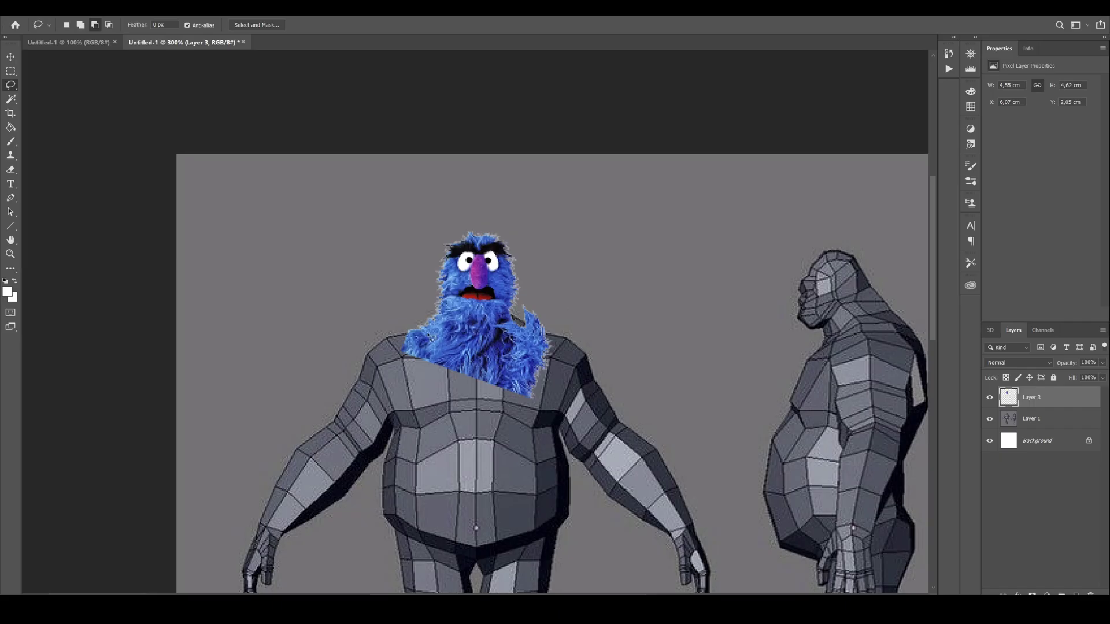
key(ctrl+v)
scroll(444, 299, down, 3)
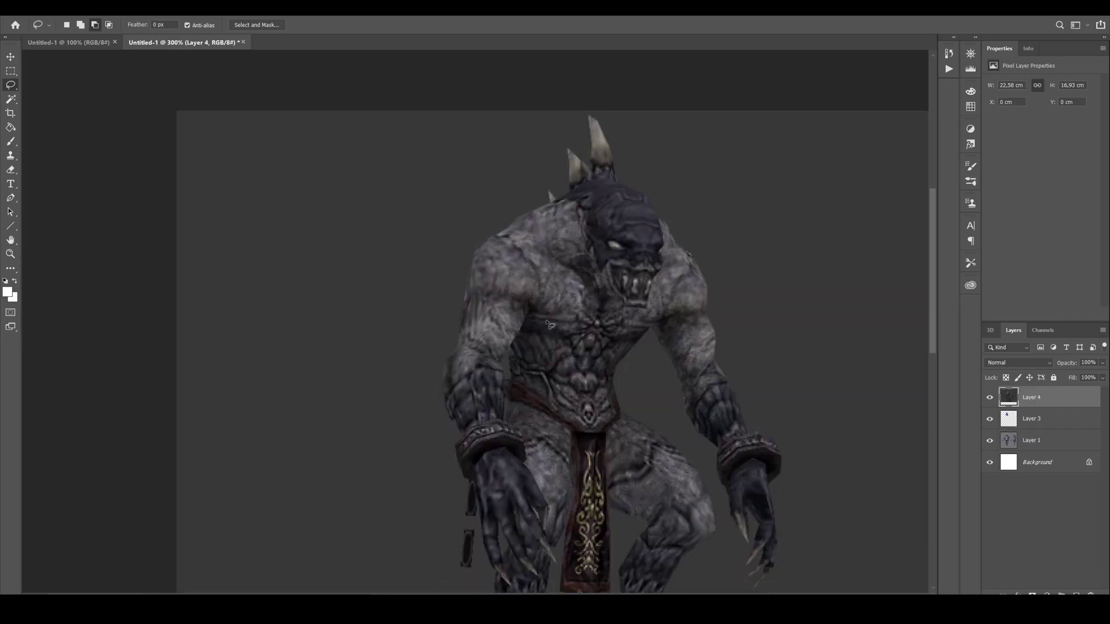
Lasso the creature's arm beside its head onto its own layer, delete the full picture layer, and move the arm up between the two figures
mouse_move(700, 244)
mouse_down()
mouse_move(664, 256)
mouse_move(649, 295)
mouse_move(748, 589)
mouse_move(800, 354)
mouse_move(760, 315)
mouse_up()
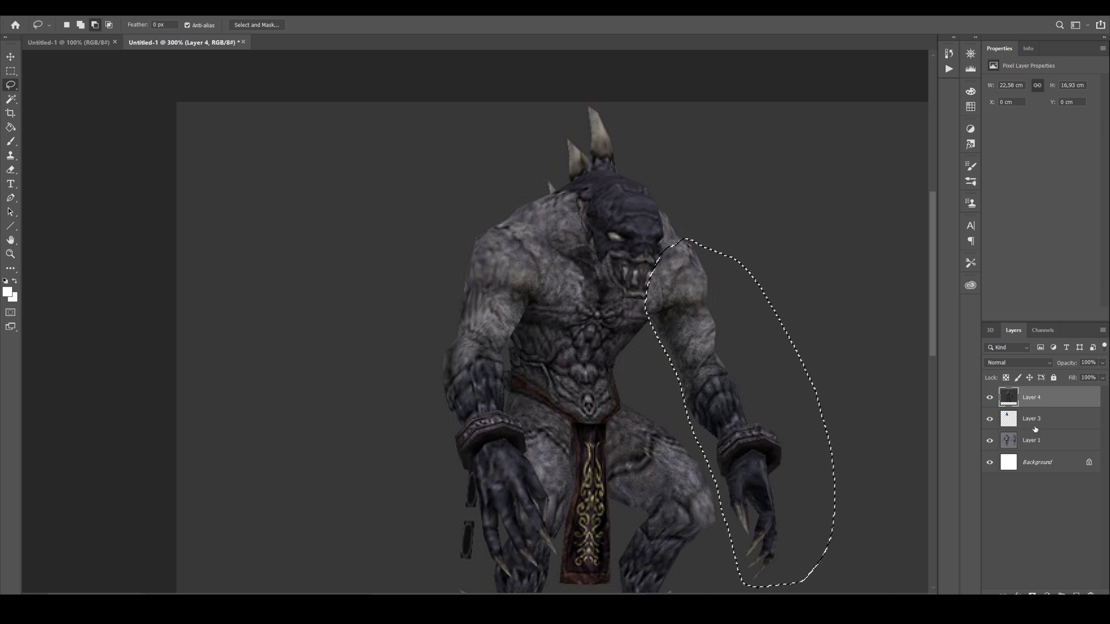
key(ctrl+j)
drag(1048, 415, 1090, 595)
key(v)
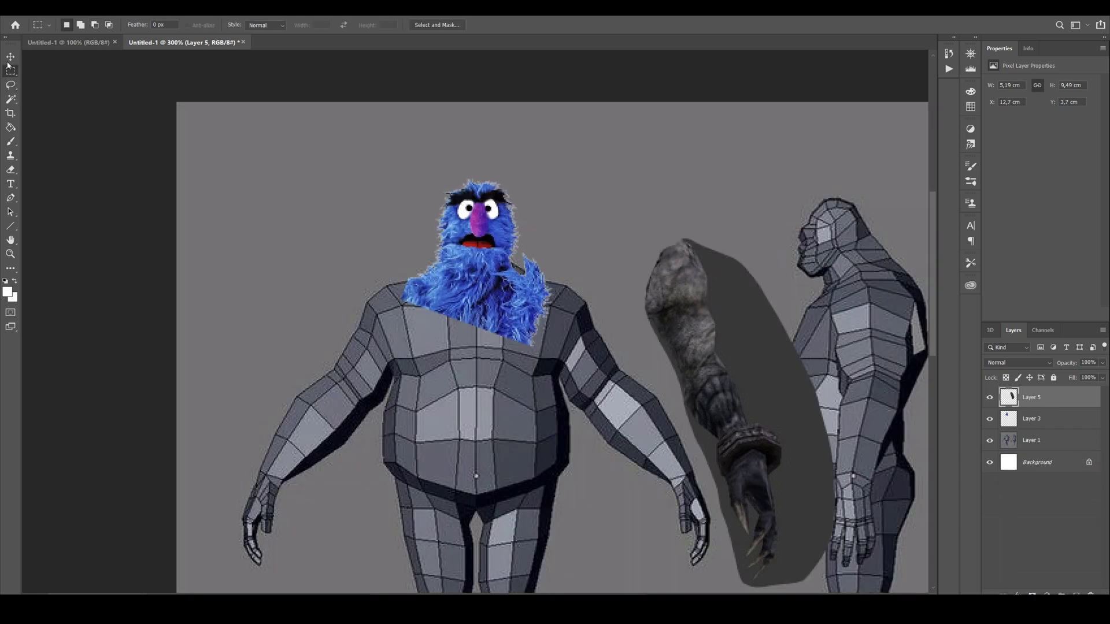
mouse_move(694, 285)
mouse_down()
mouse_move(633, 270)
mouse_move(668, 149)
mouse_up()
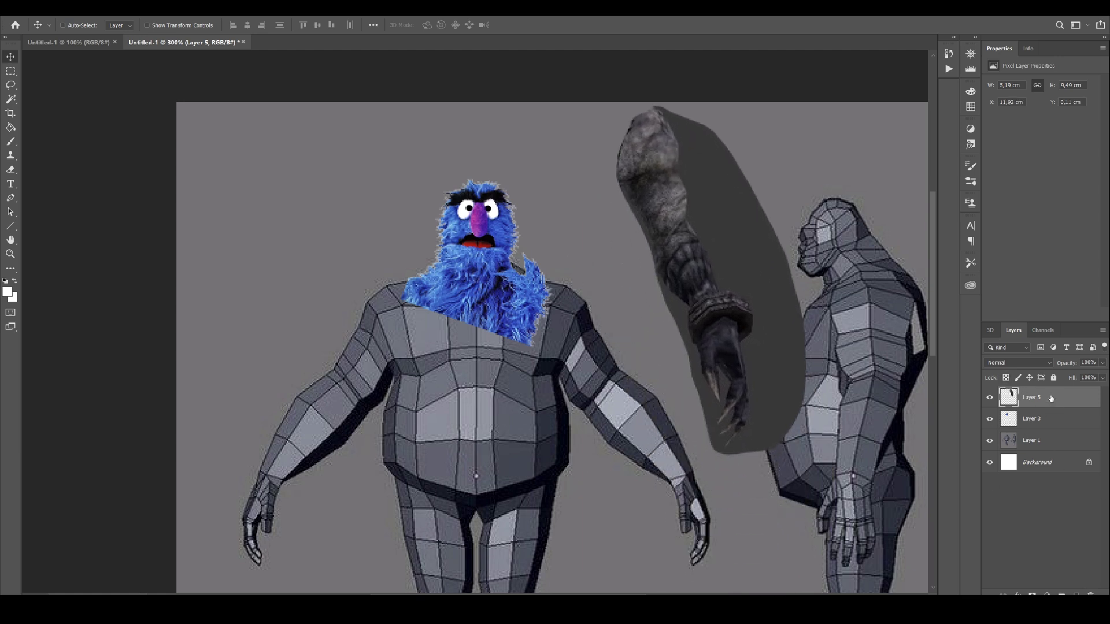
Try to remove the arm's dark grey background with Color Range at fuzziness 0 and the Lasso
click(139, 8)
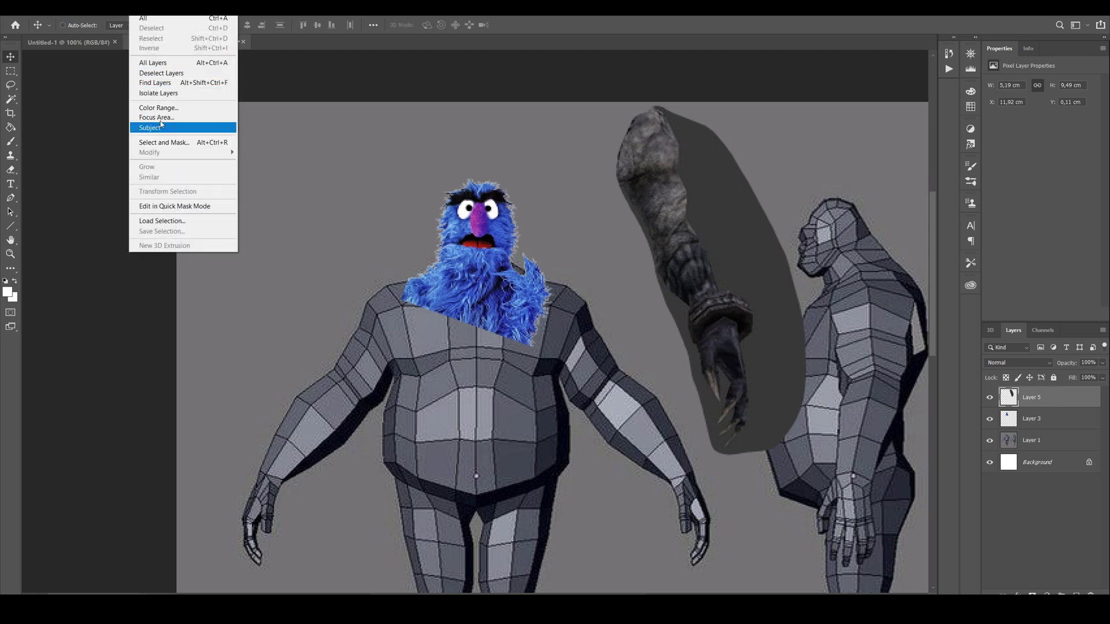
click(162, 109)
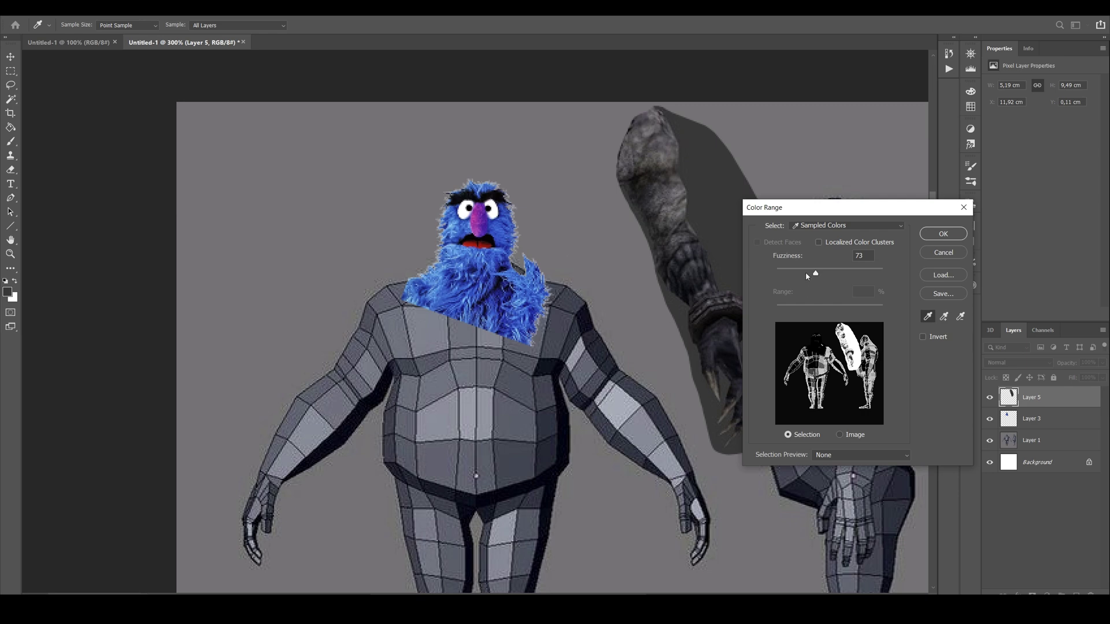
drag(807, 275, 774, 273)
click(942, 233)
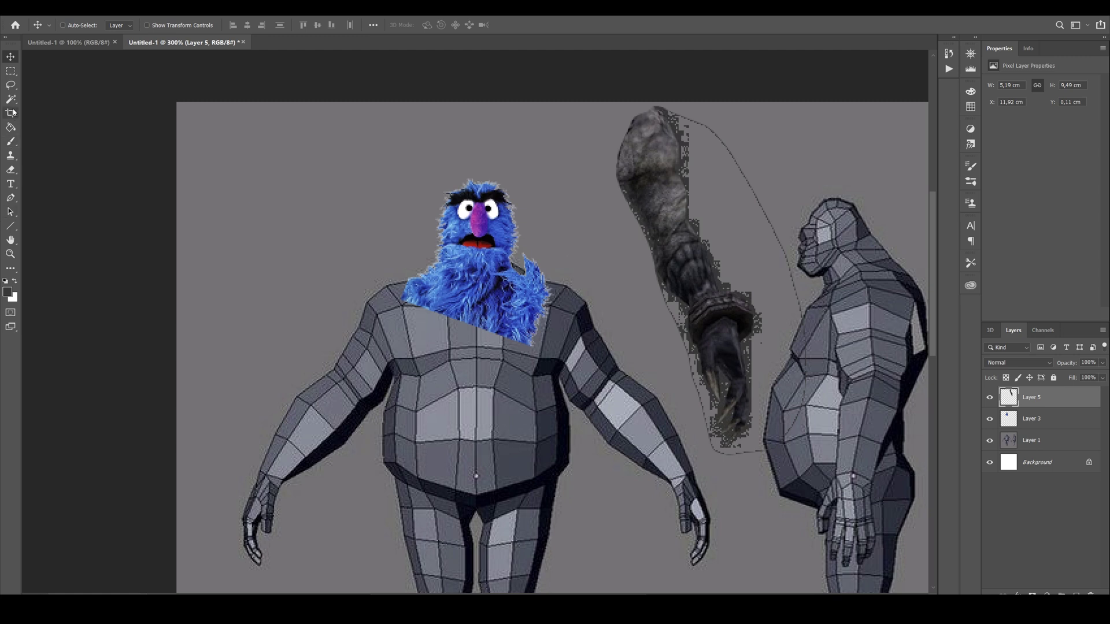
click(10, 85)
mouse_move(694, 103)
mouse_down()
mouse_move(686, 165)
mouse_move(726, 239)
mouse_up()
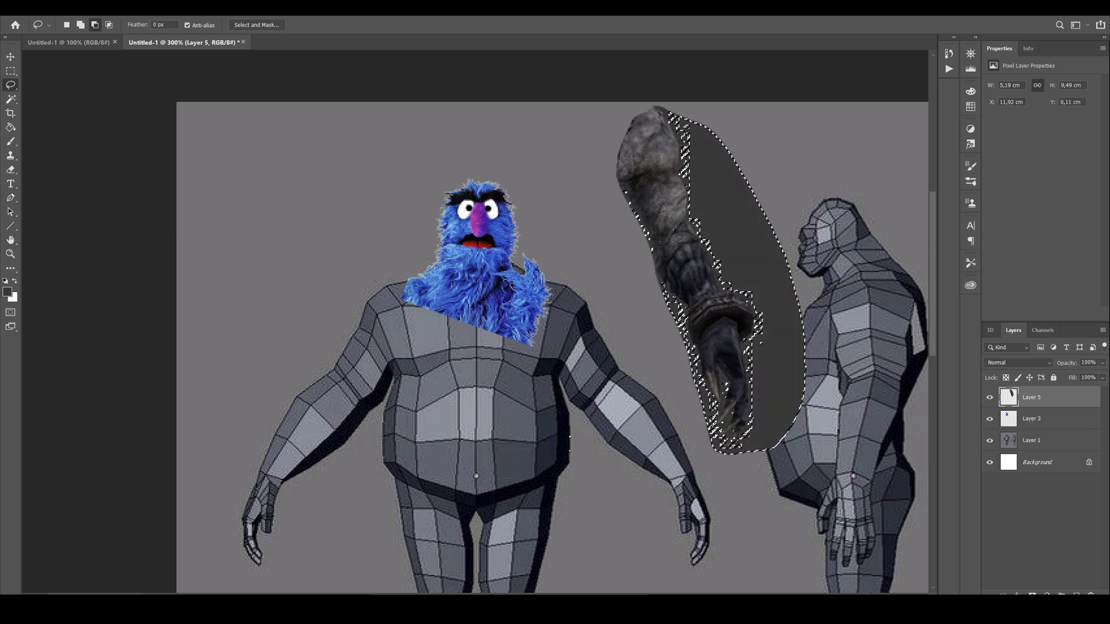
key(ctrl+d)
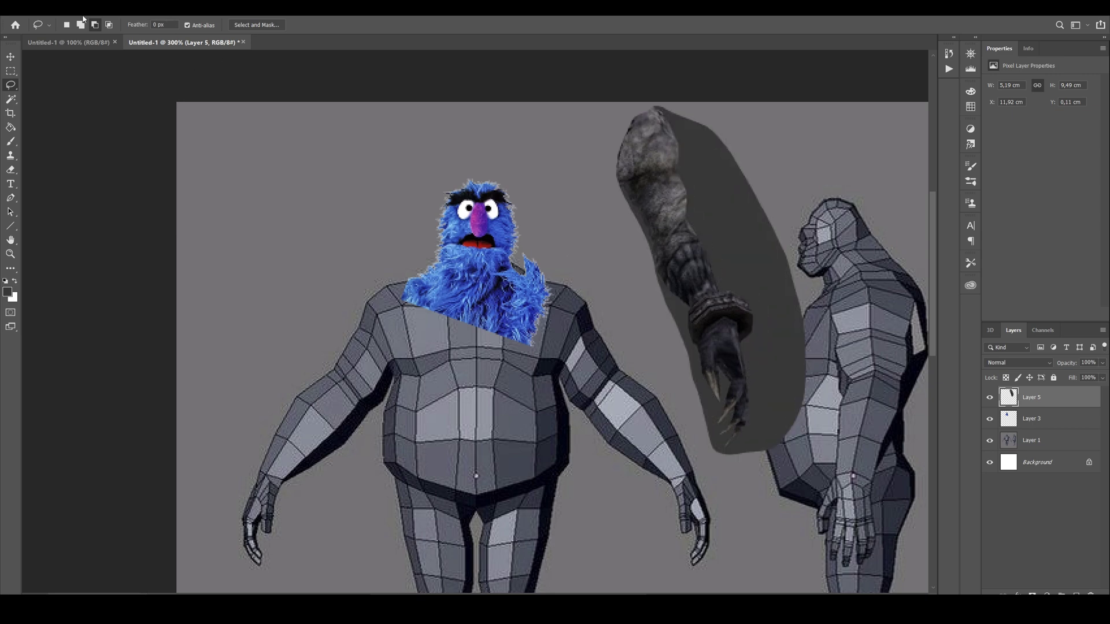
Select the arm's dark grey background with Color Range at a fuzziness slightly above 0 and delete it
click(141, 10)
click(174, 96)
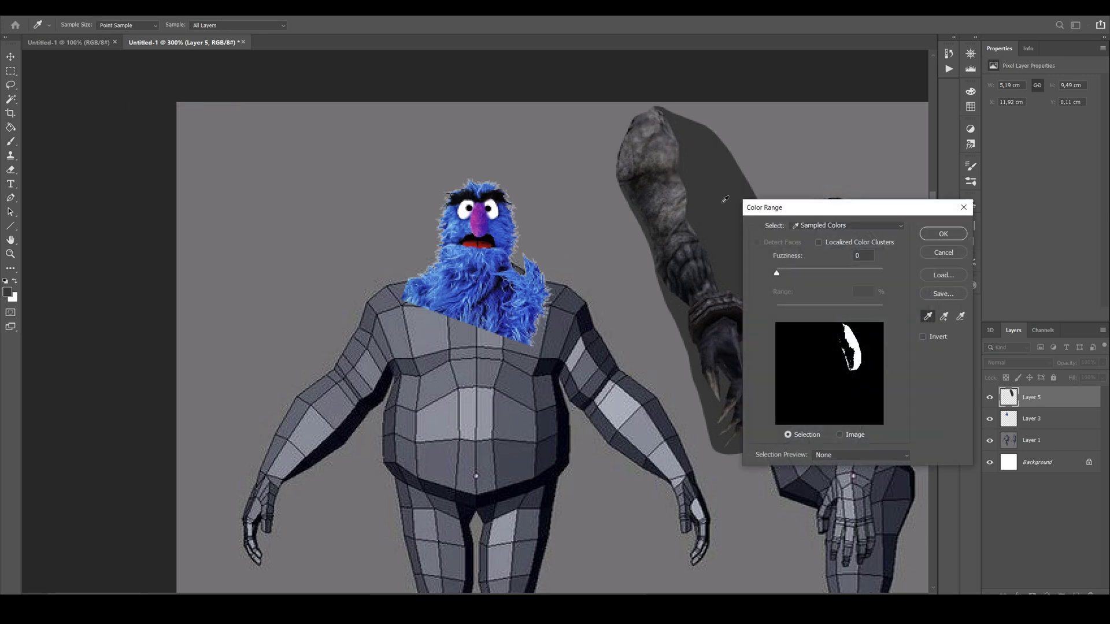
drag(777, 273, 782, 276)
click(959, 238)
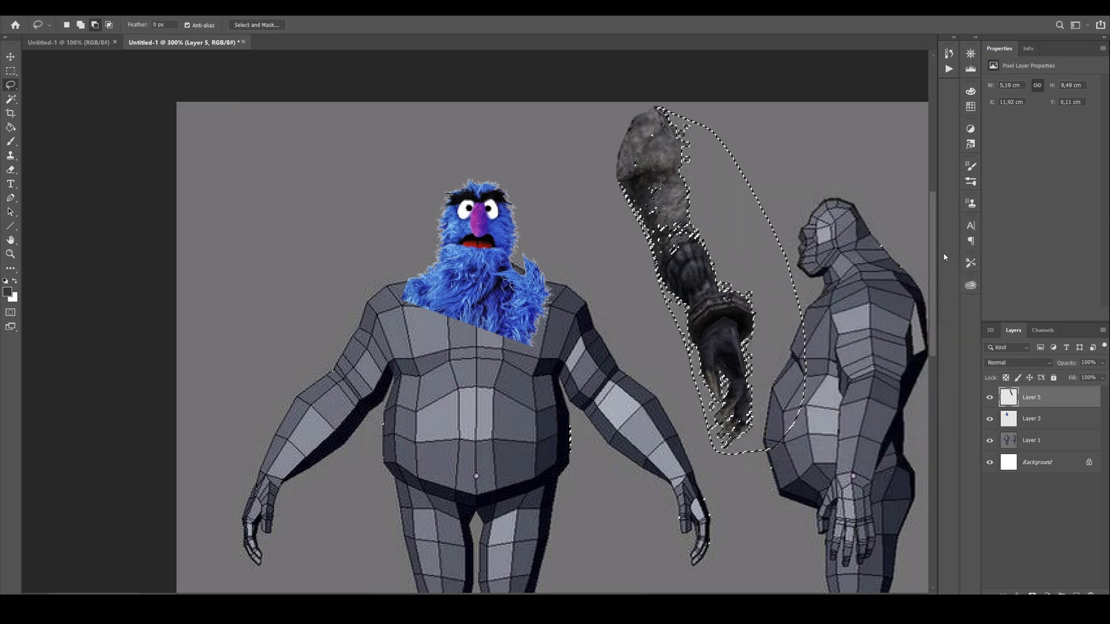
key(Delete)
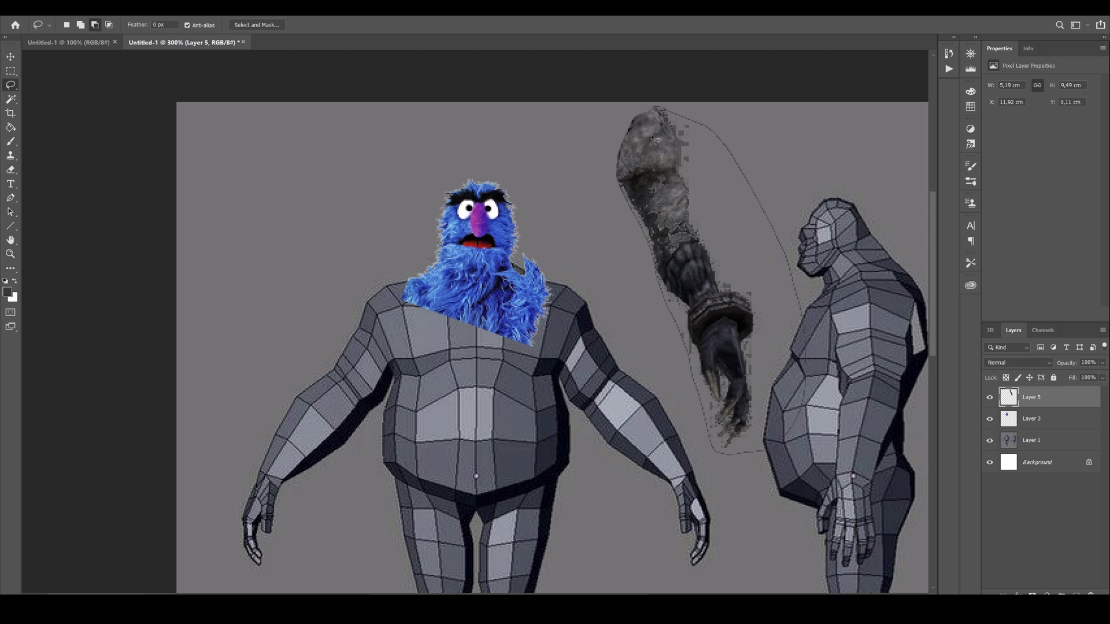
Clear the leftover background fragments around the arm cutout with the Lasso and drop the selection
mouse_move(679, 106)
mouse_down()
mouse_move(763, 320)
mouse_move(759, 415)
mouse_move(749, 440)
mouse_move(729, 448)
mouse_move(626, 189)
mouse_move(614, 400)
mouse_move(845, 552)
mouse_move(868, 227)
mouse_move(738, 95)
mouse_up()
key(Delete)
key(ctrl+d)
Move the arm cutout over the front figure's arm beneath the monster's raised hand, rotating it to about -17.4° at 100% scale
click(10, 56)
drag(654, 155, 628, 264)
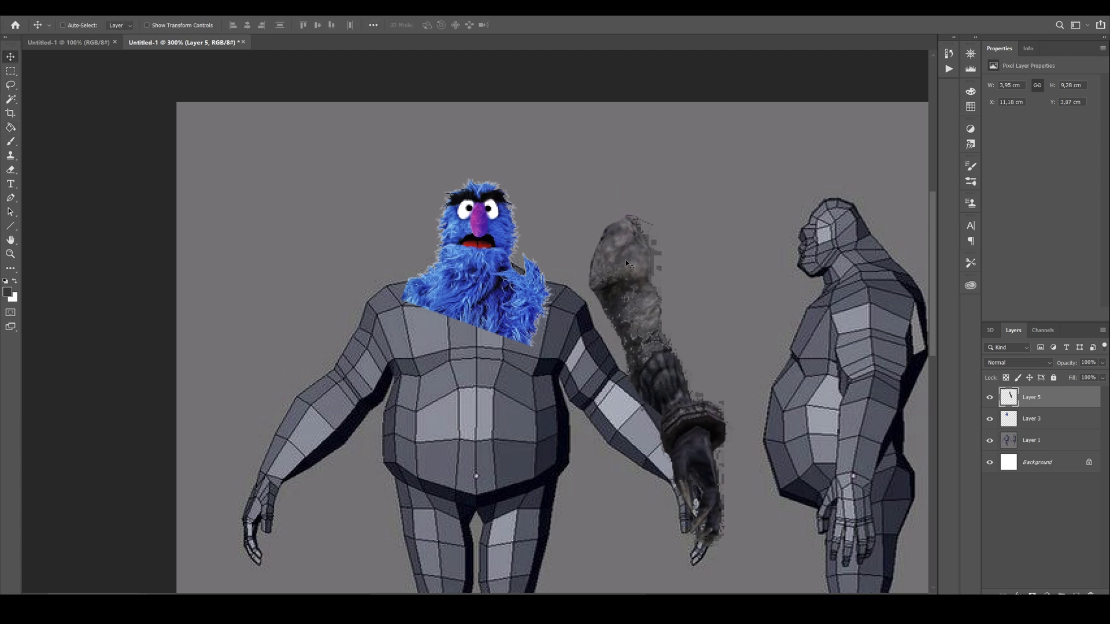
key(ctrl+t)
drag(662, 386, 618, 244)
drag(634, 295, 571, 368)
drag(716, 354, 724, 303)
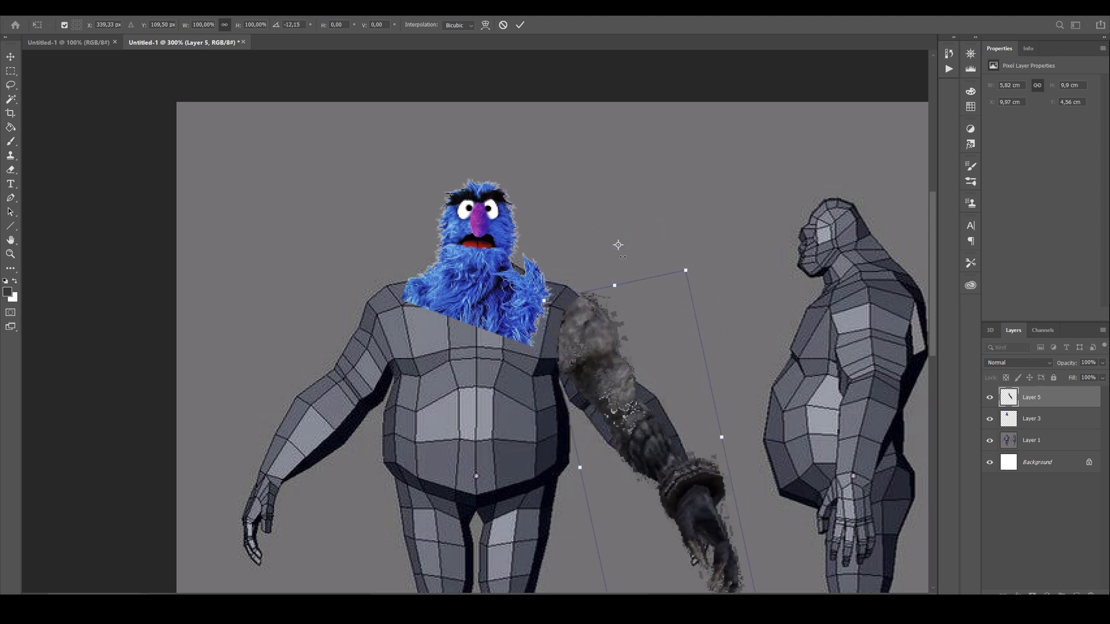
drag(617, 244, 578, 315)
mouse_move(748, 292)
mouse_down()
mouse_move(745, 272)
mouse_move(742, 286)
mouse_up()
drag(674, 361, 656, 360)
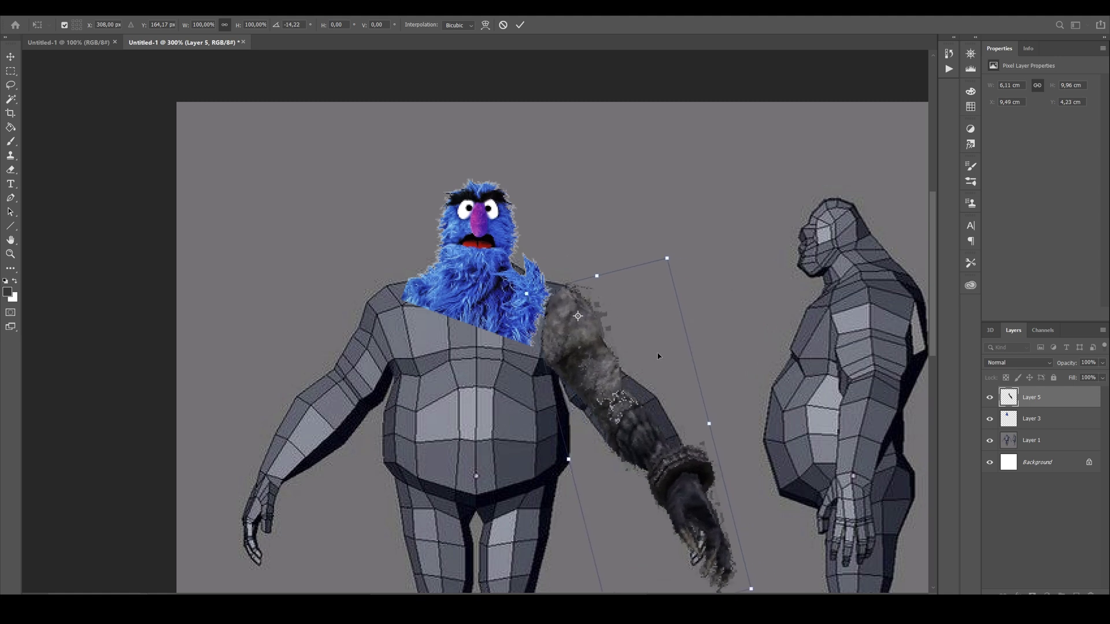
drag(735, 338, 738, 329)
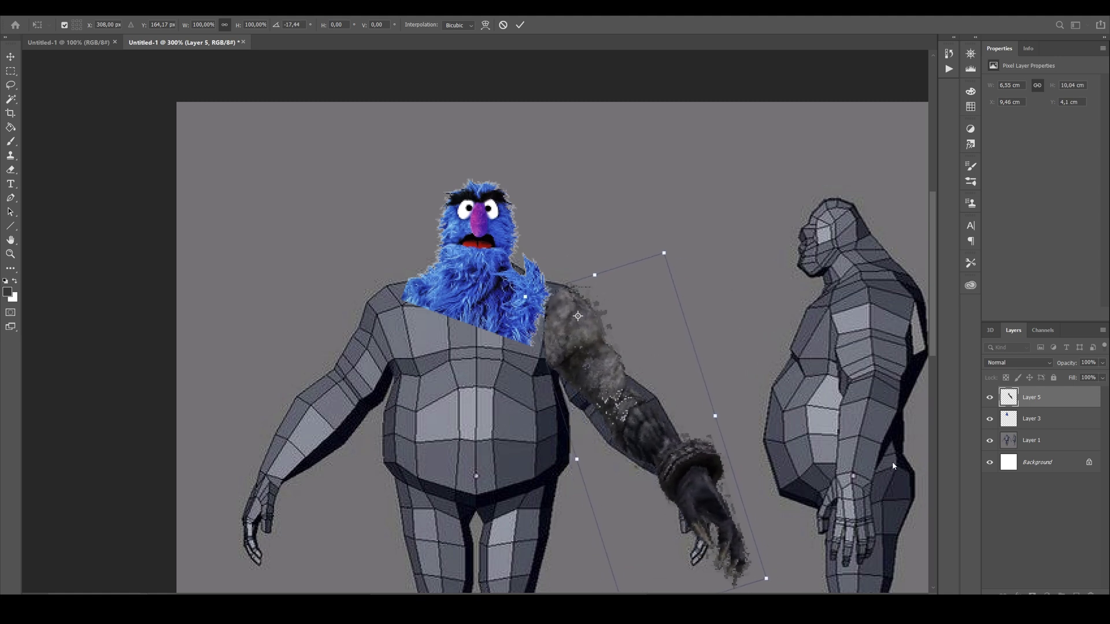
key(Return)
Check the head and arm cutouts without the body reference by hiding Layer 1, and show it again
key(ctrl+minus)
key(ctrl+minus)
key(ctrl+minus)
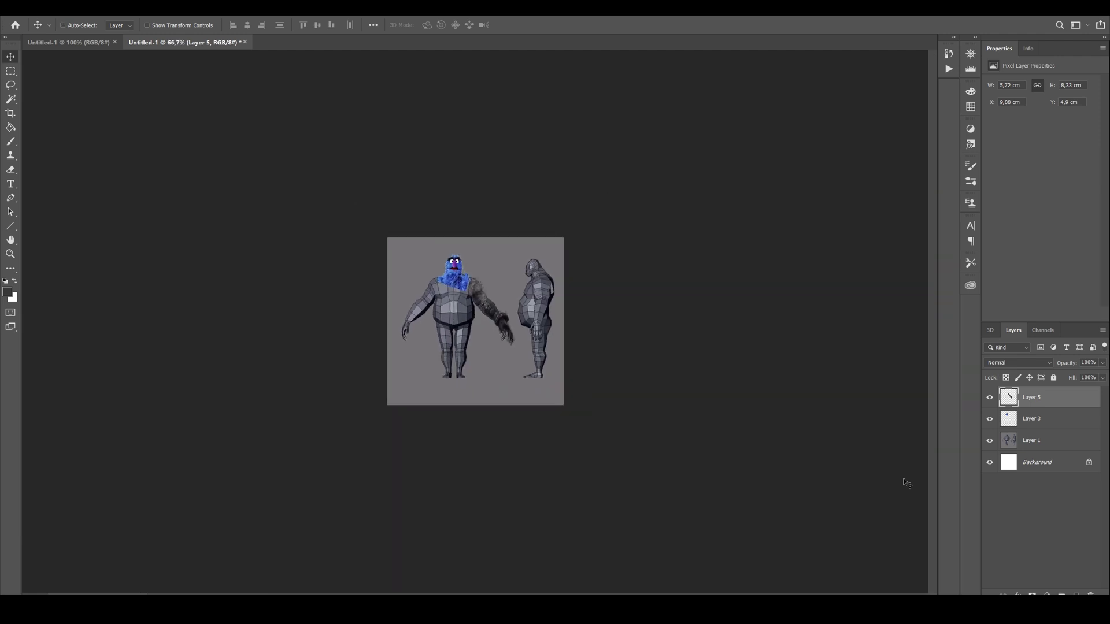
click(990, 441)
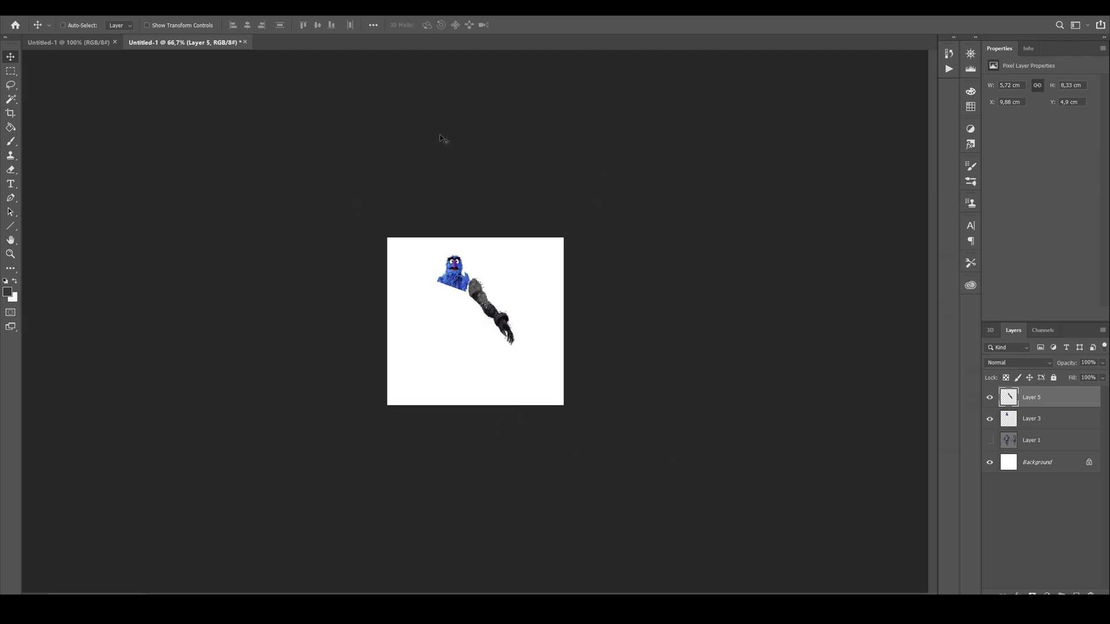
click(990, 441)
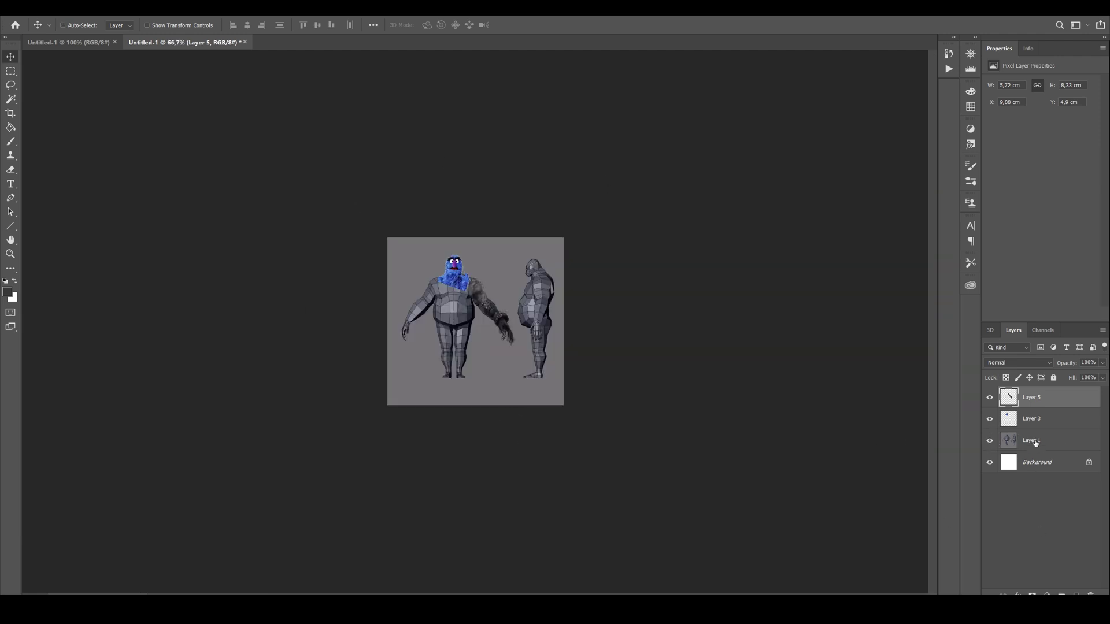
Add an empty layer above the arm cutout and set up a black 8 px brush with 100% hardness
key(ctrl+shift+alt+n)
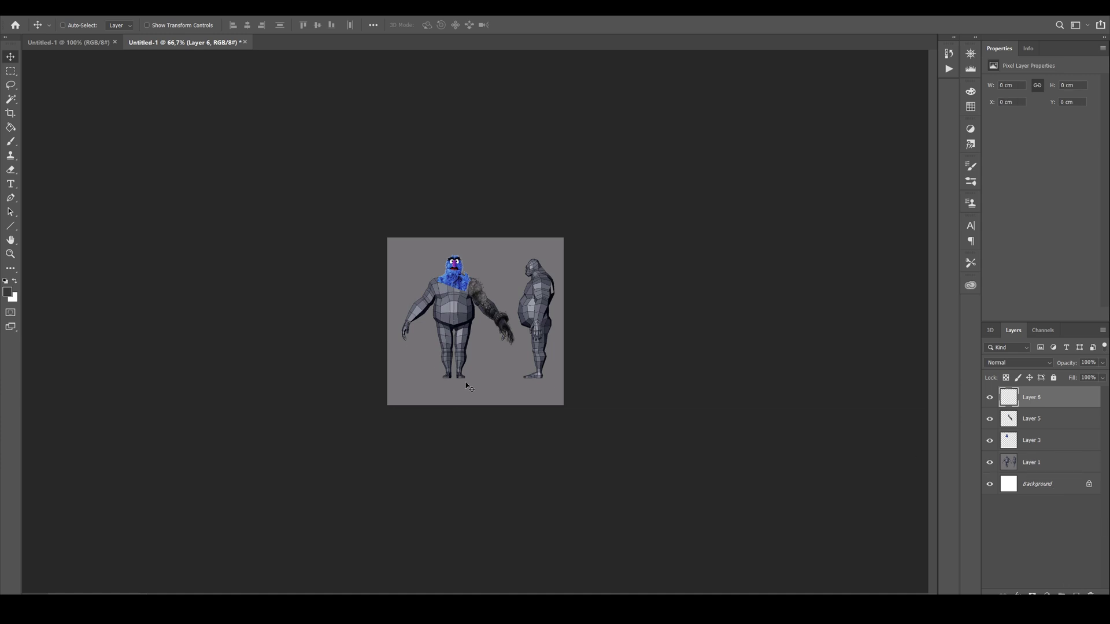
key(ctrl+plus)
key(ctrl+plus)
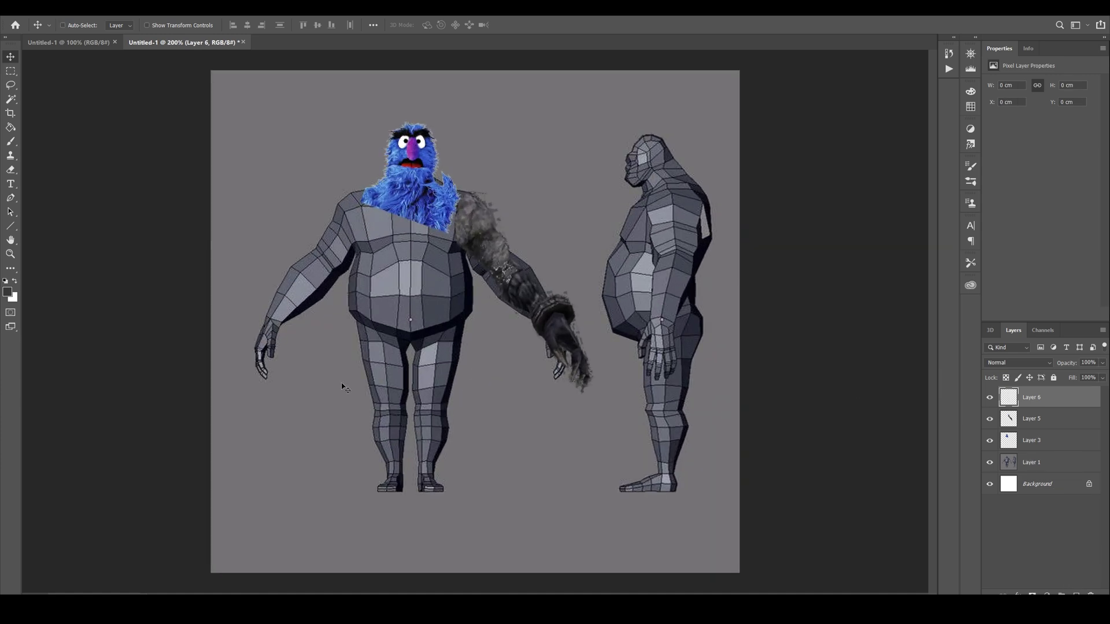
click(10, 141)
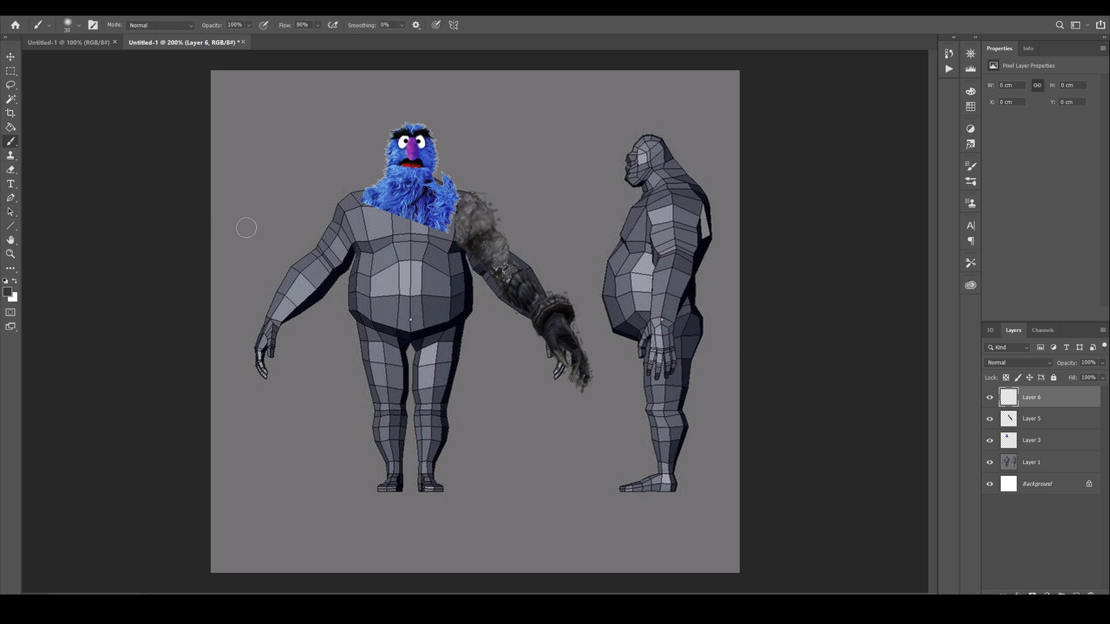
key(bracketleft)
key(bracketleft)
key(bracketleft)
key(d)
click(79, 27)
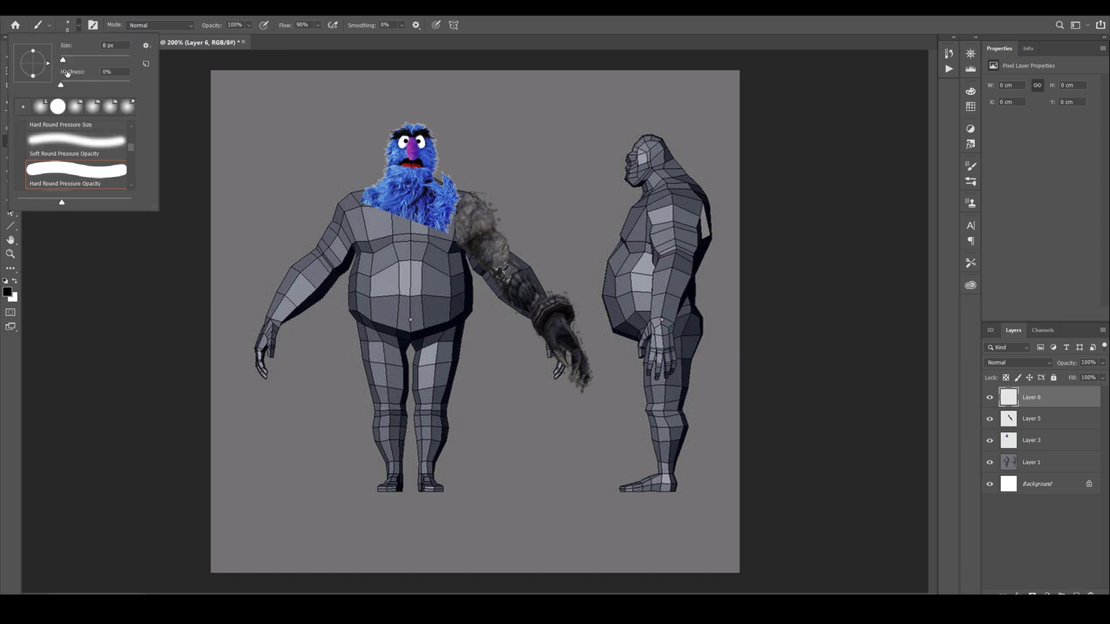
drag(62, 86, 130, 85)
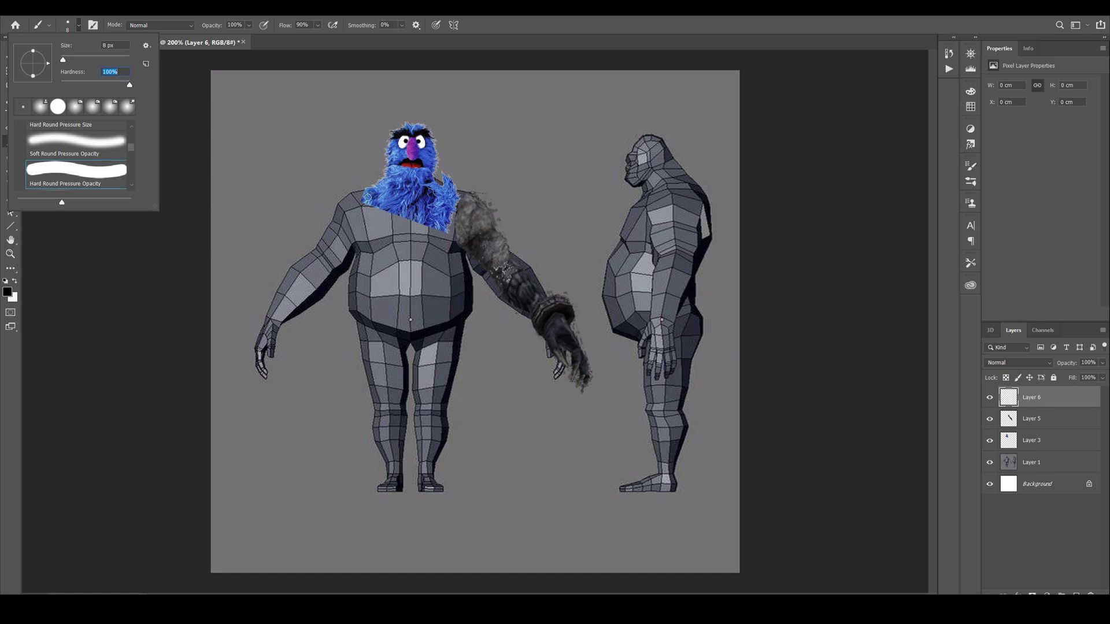
Trace the monster's head, shoulders and furry arm in black on the new layer, and outline the eyes and mouth
click(363, 193)
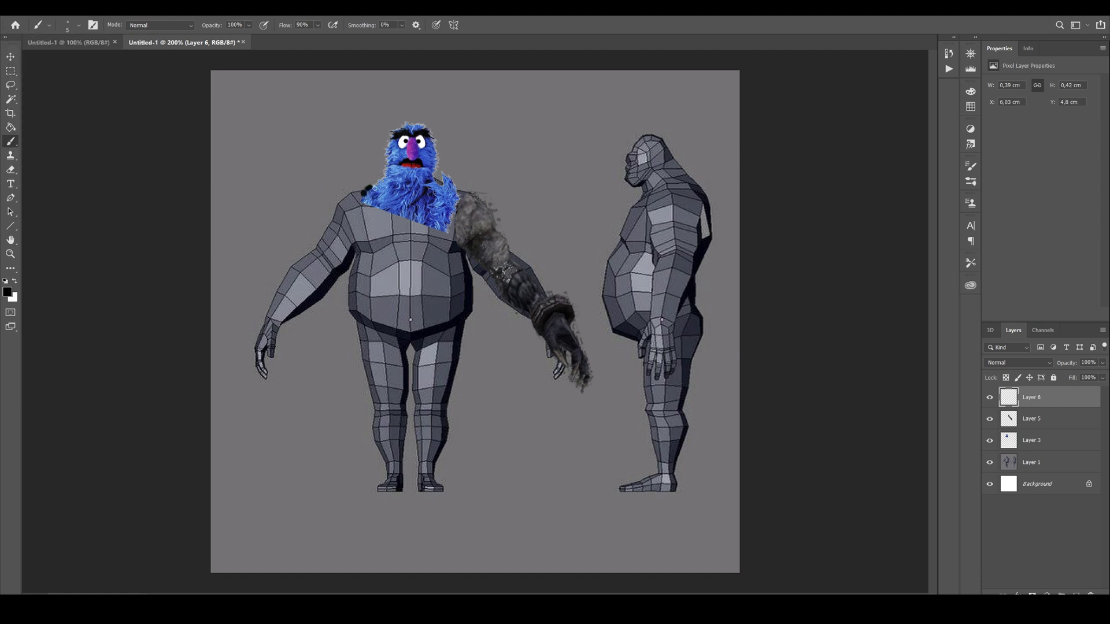
mouse_move(385, 180)
mouse_down()
mouse_move(400, 131)
mouse_move(427, 132)
mouse_move(438, 177)
mouse_move(489, 214)
mouse_move(544, 299)
mouse_move(569, 302)
mouse_move(587, 389)
mouse_move(585, 379)
mouse_move(573, 385)
mouse_move(565, 342)
mouse_move(568, 370)
mouse_move(475, 258)
mouse_up()
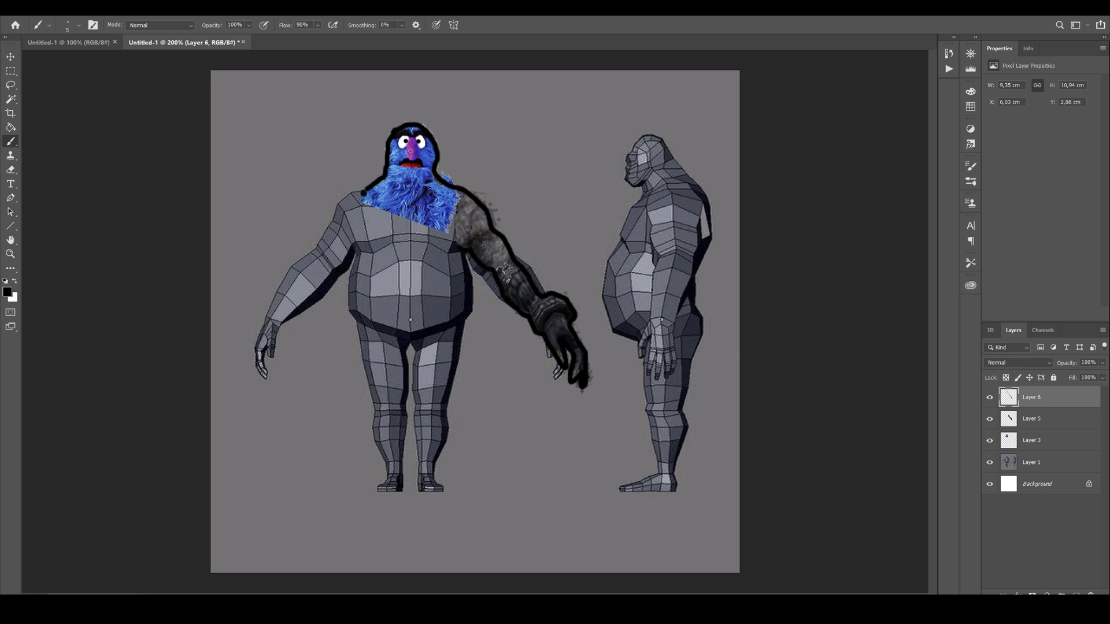
mouse_move(407, 151)
mouse_down()
mouse_move(409, 137)
mouse_move(403, 149)
mouse_up()
drag(422, 161, 412, 171)
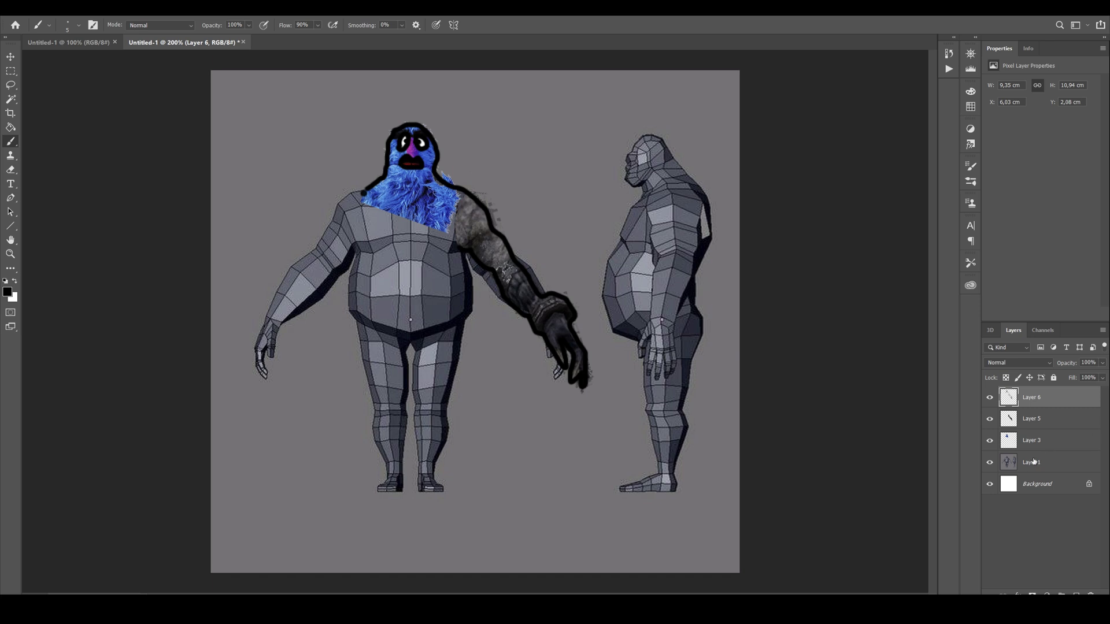
Compare the line drawing alone, the body reference alone, and the stack with the head, arm and outline layers shown again one by one
drag(991, 423, 990, 462)
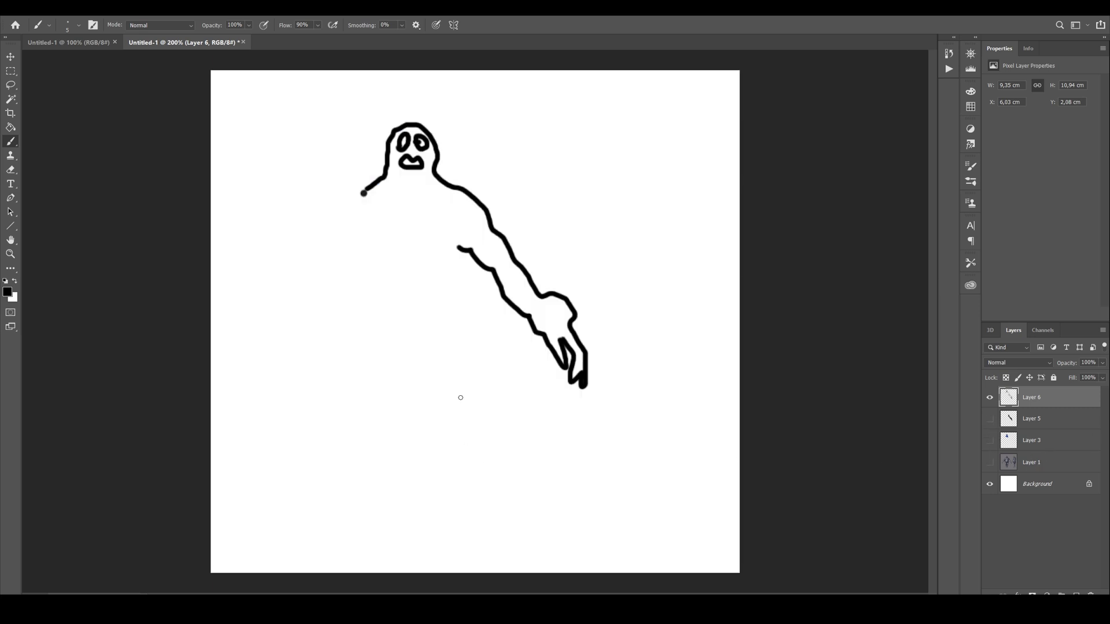
click(989, 462)
click(989, 397)
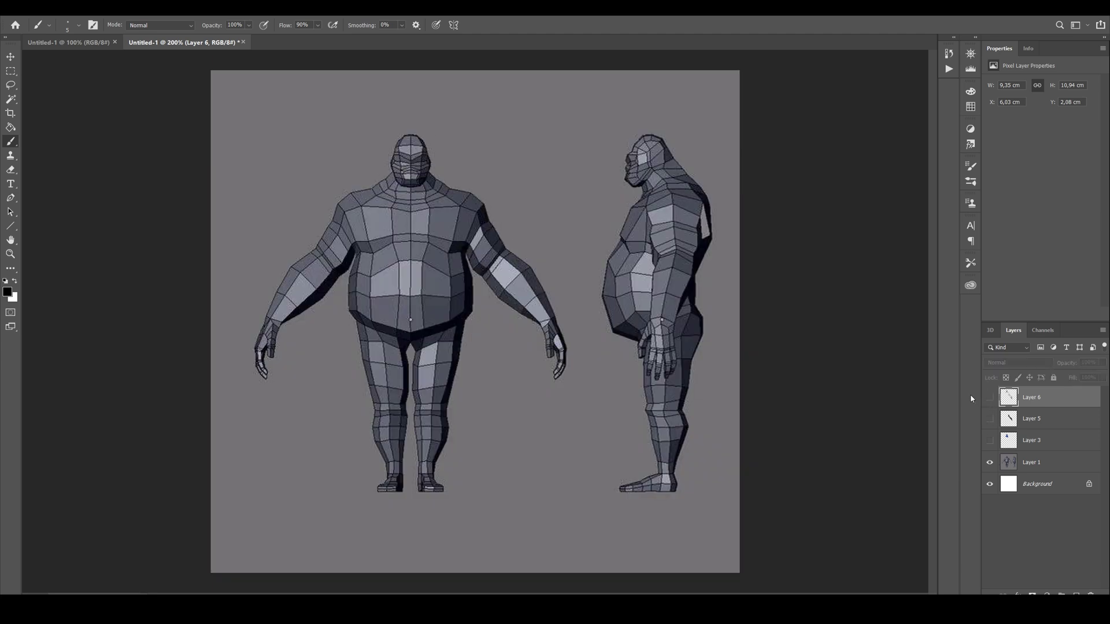
click(990, 440)
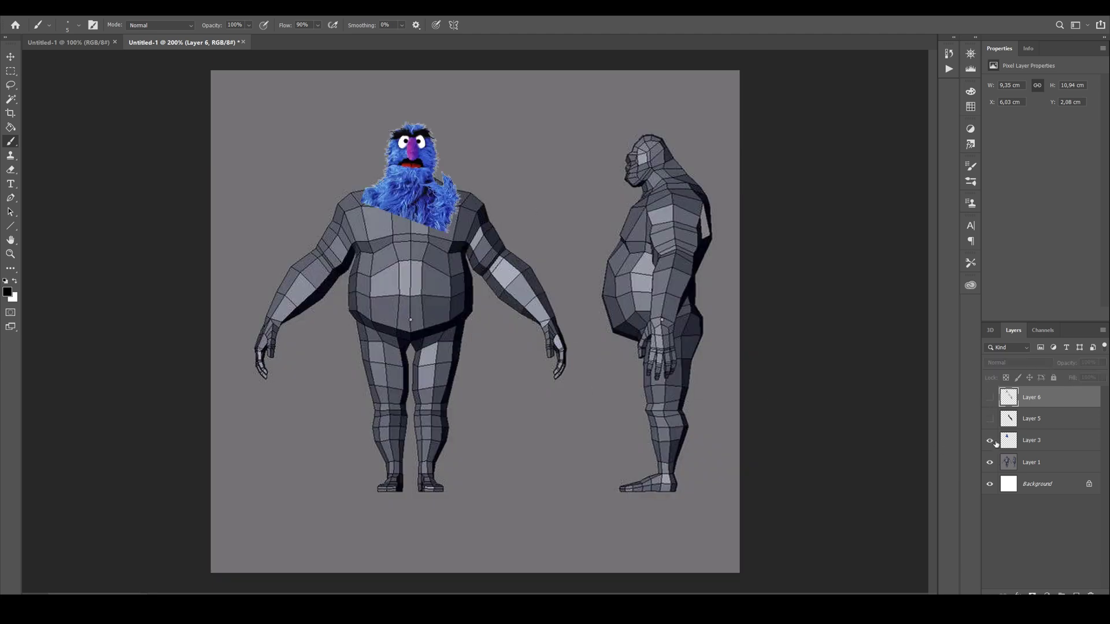
click(990, 418)
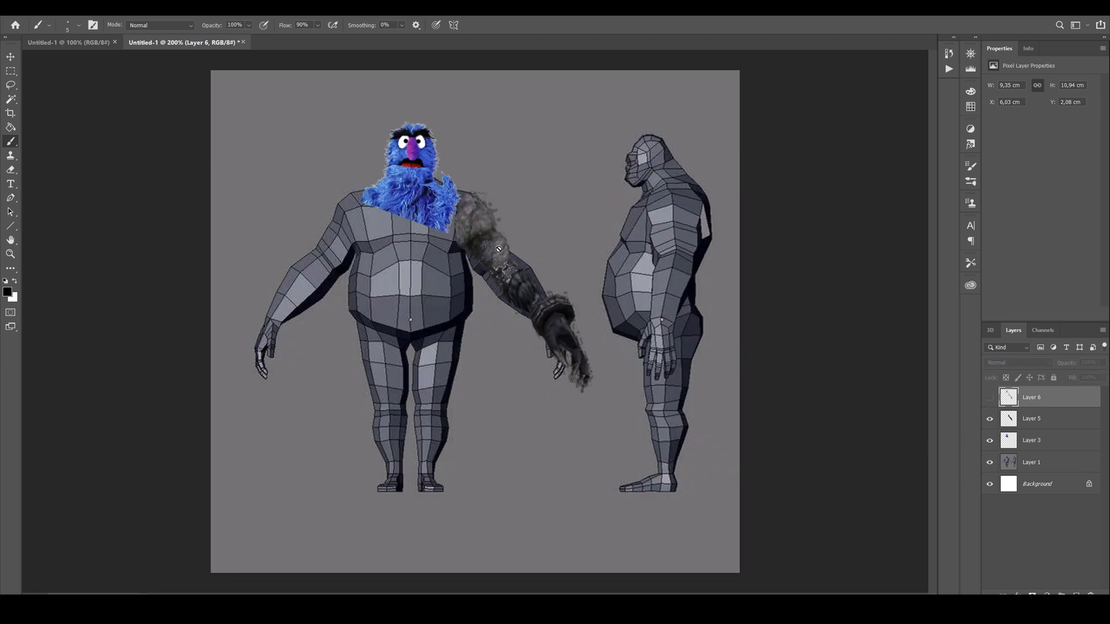
click(991, 399)
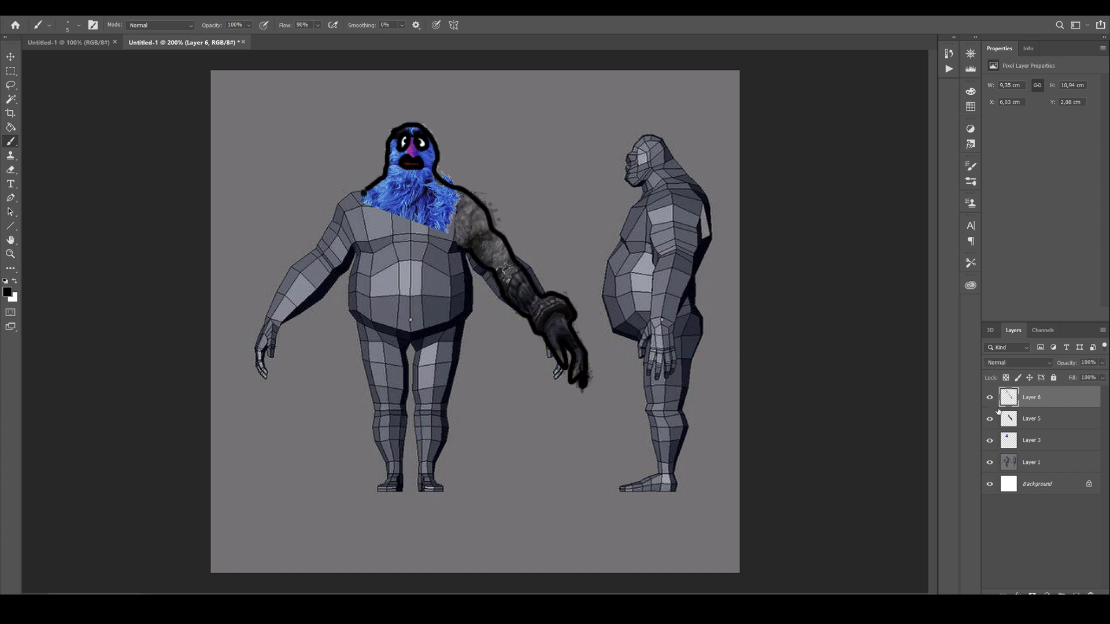
Show only the line drawing over the Background layer and fill the Background with a neutral mid grey
alt+click(989, 484)
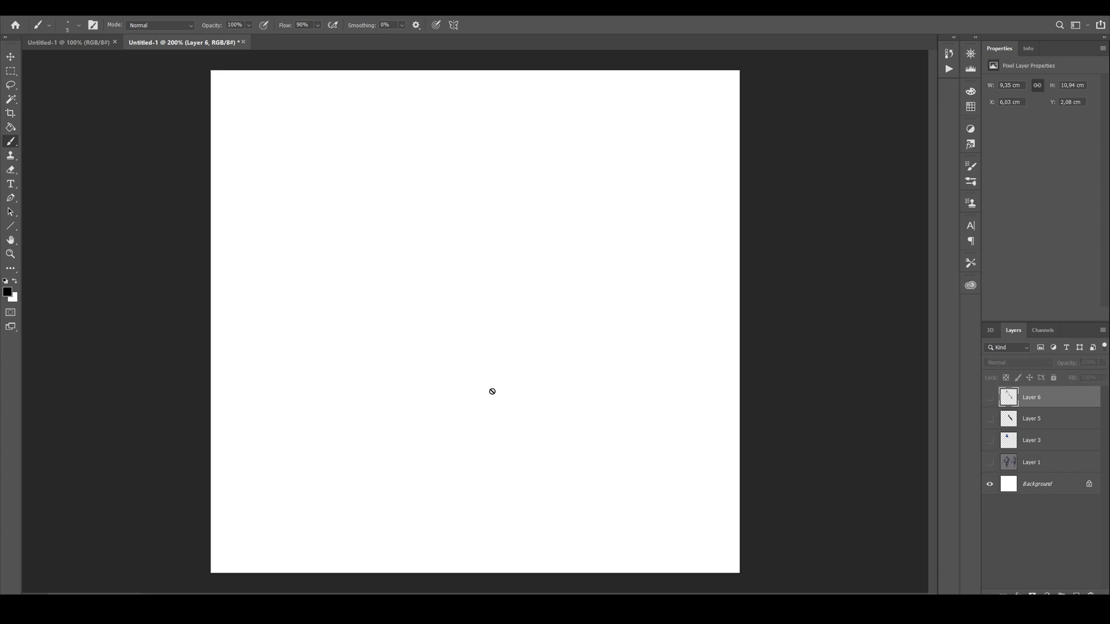
click(992, 395)
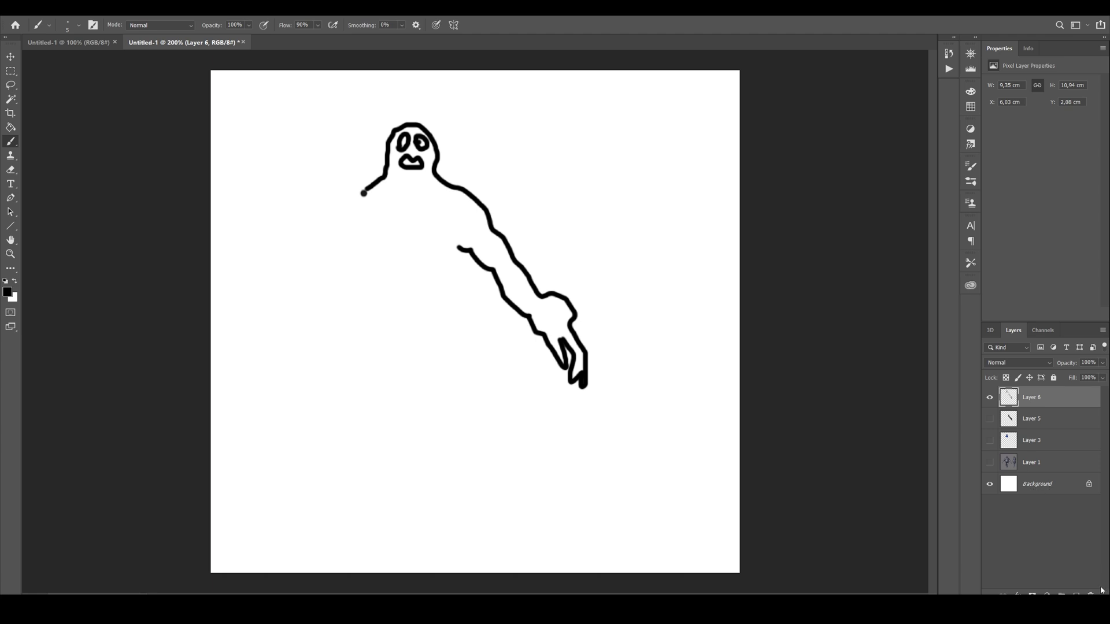
click(1044, 485)
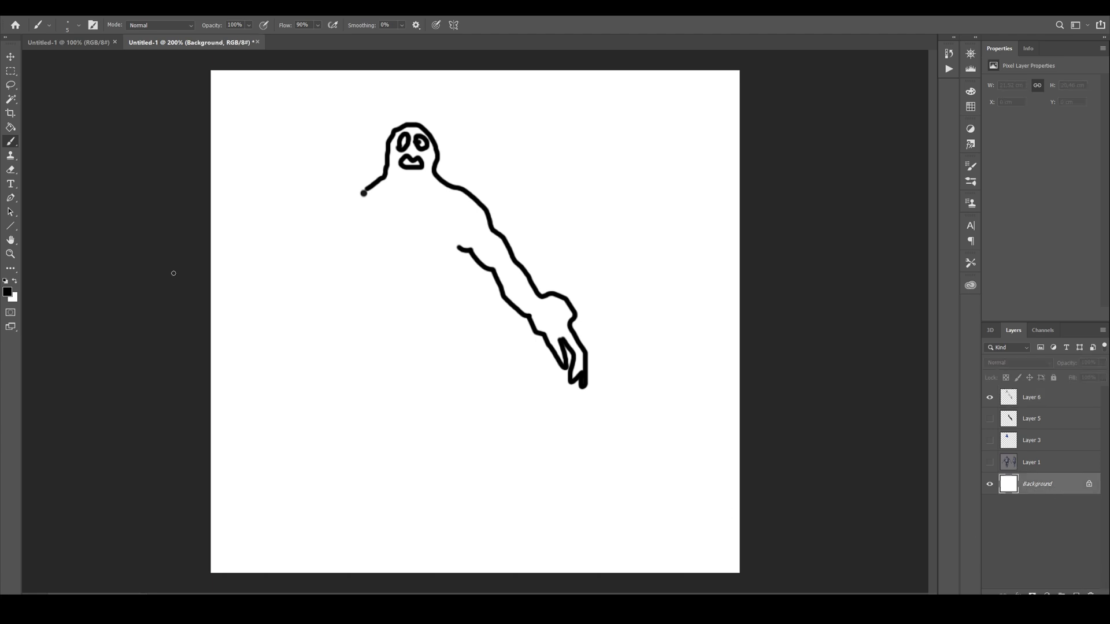
click(7, 292)
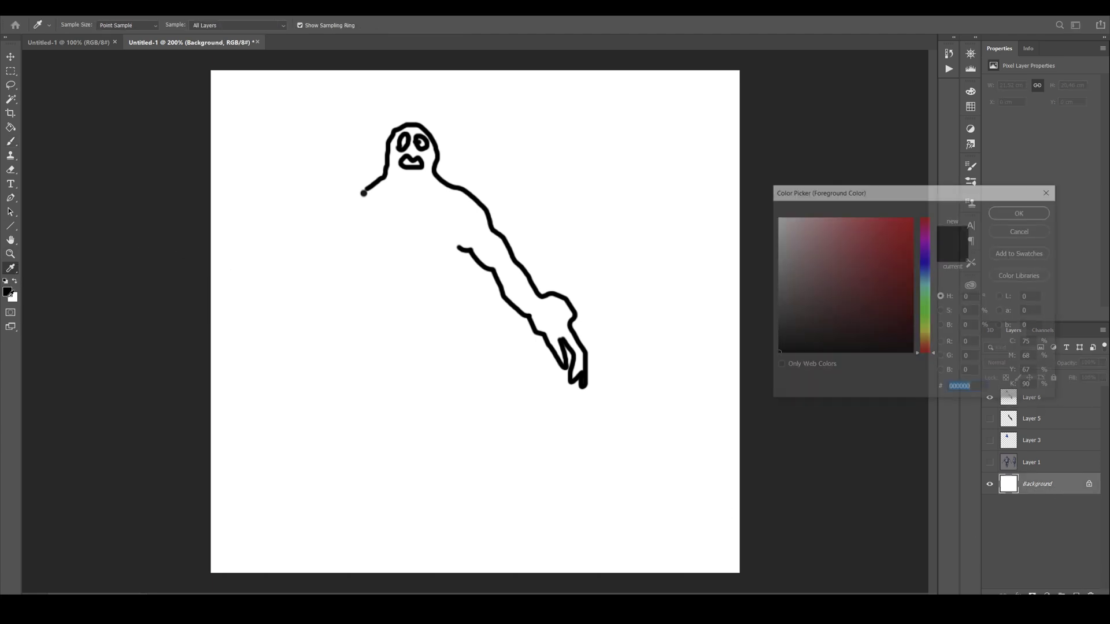
drag(867, 281, 724, 282)
click(1021, 212)
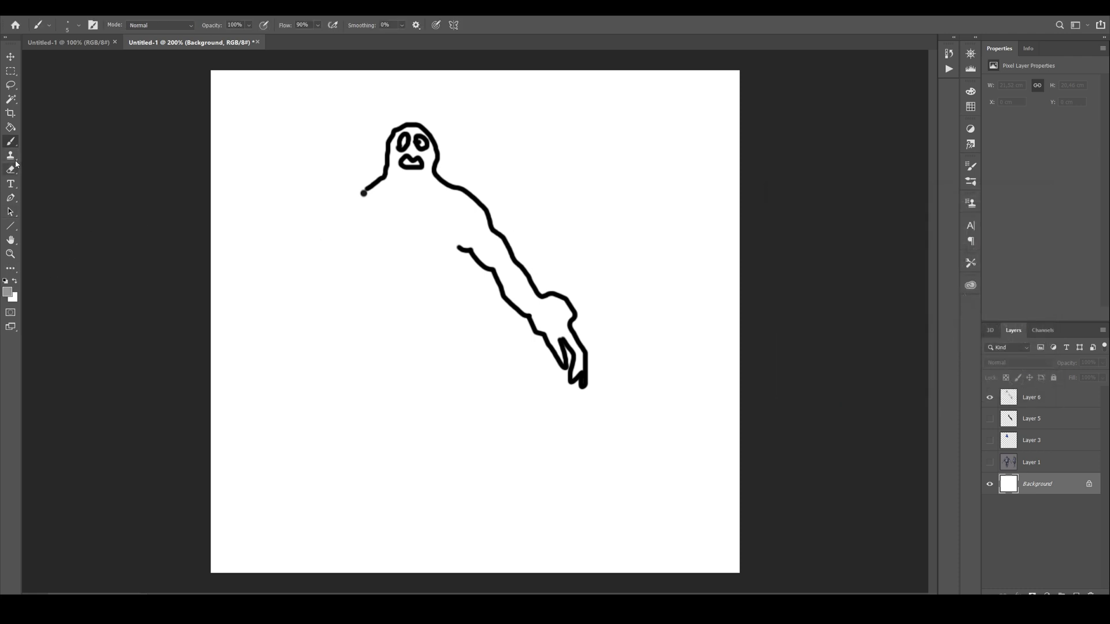
key(g)
click(283, 291)
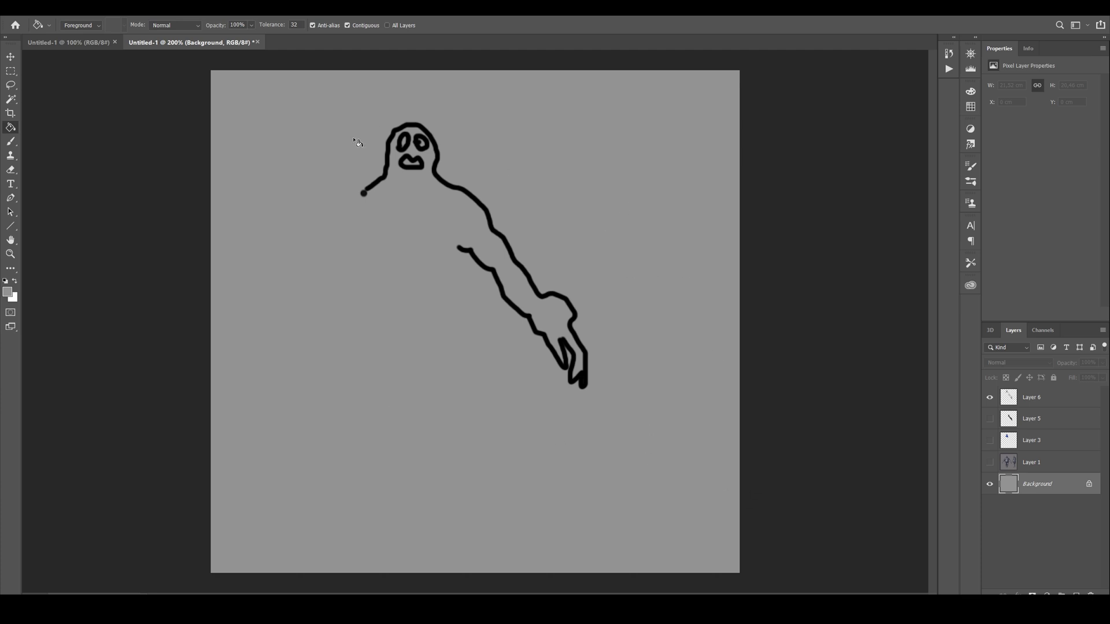
click(10, 85)
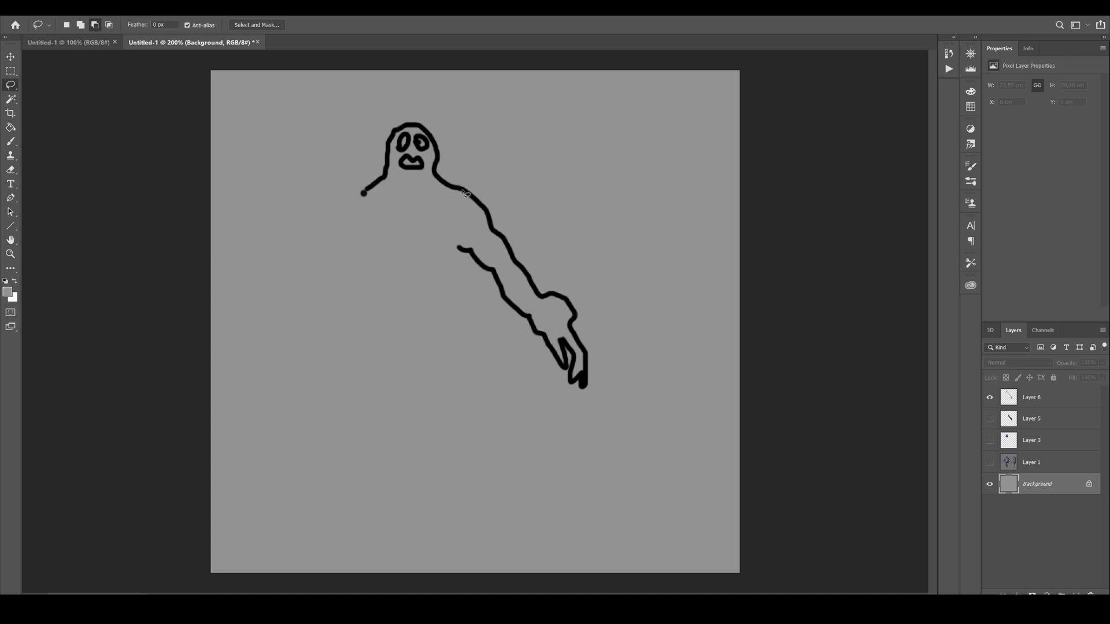
click(990, 419)
click(990, 419)
mouse_move(457, 200)
mouse_down()
mouse_move(486, 216)
mouse_move(456, 214)
mouse_move(515, 277)
mouse_move(484, 229)
mouse_up()
key(ctrl+d)
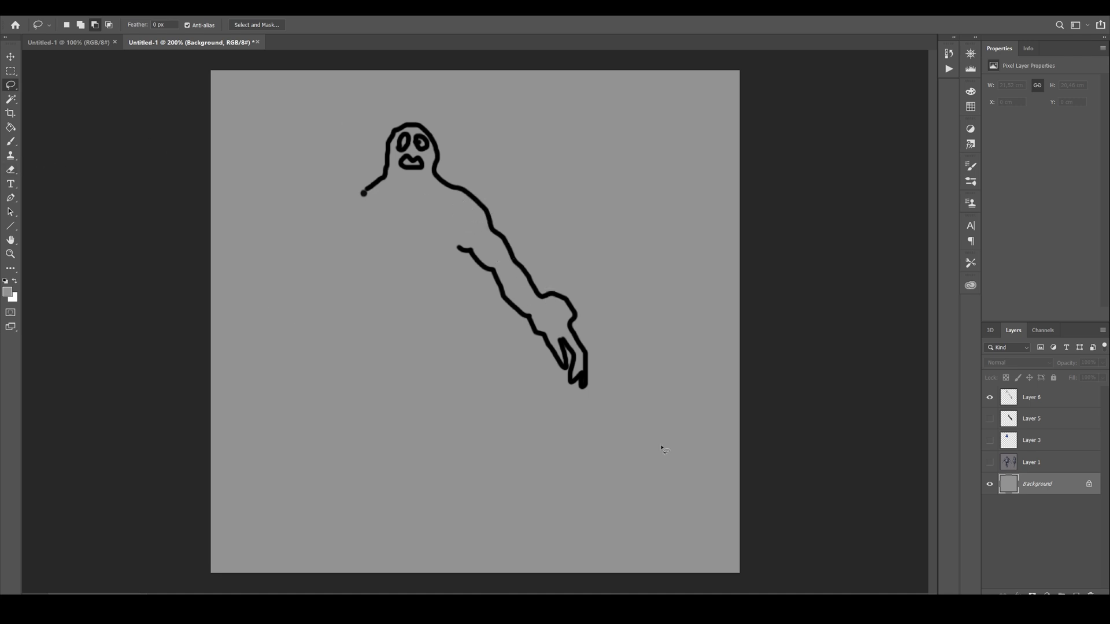